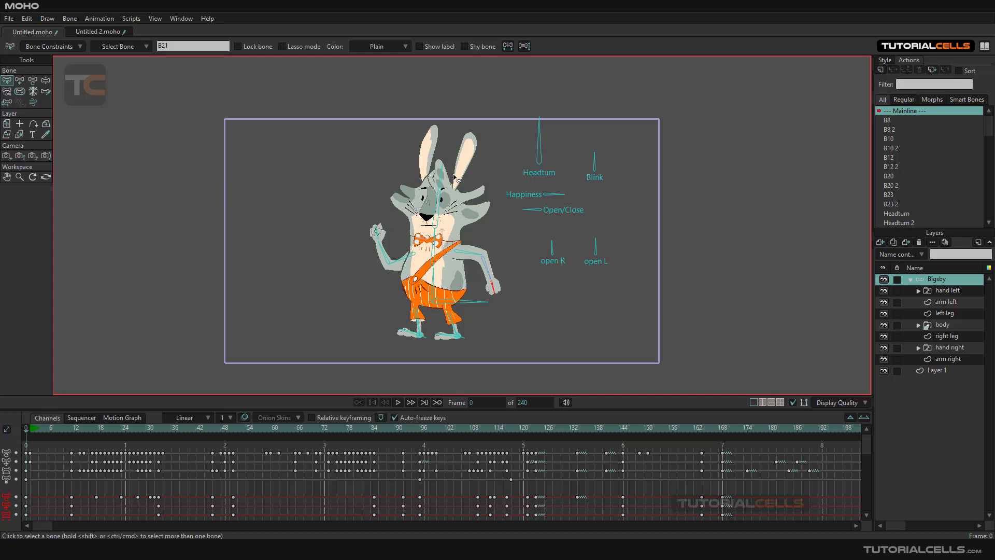
Play the rabbit rig animation, then stop it and rewind to frame 0.
click(399, 402)
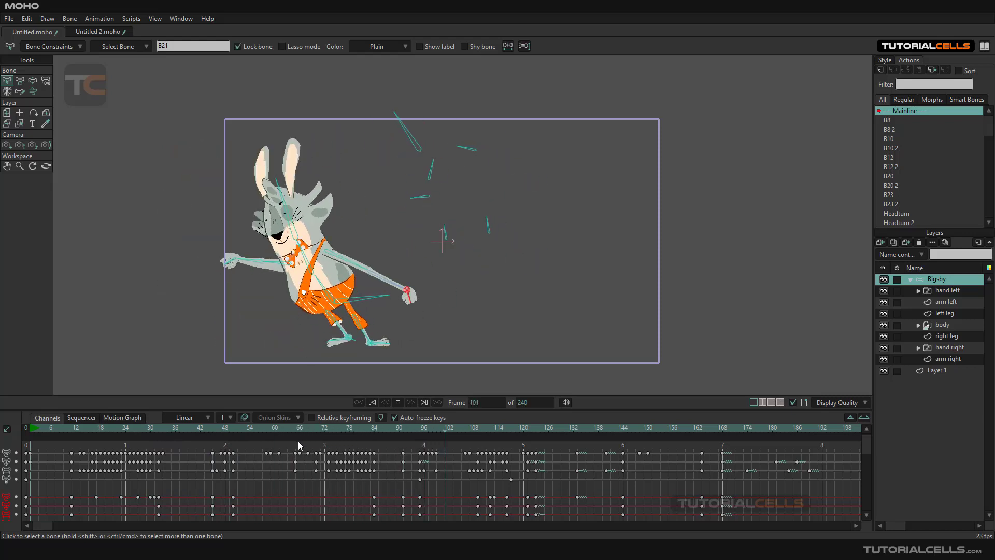
key(space)
key(Left)
key(Left)
key(Left)
key(Left)
key(Left)
key(Left)
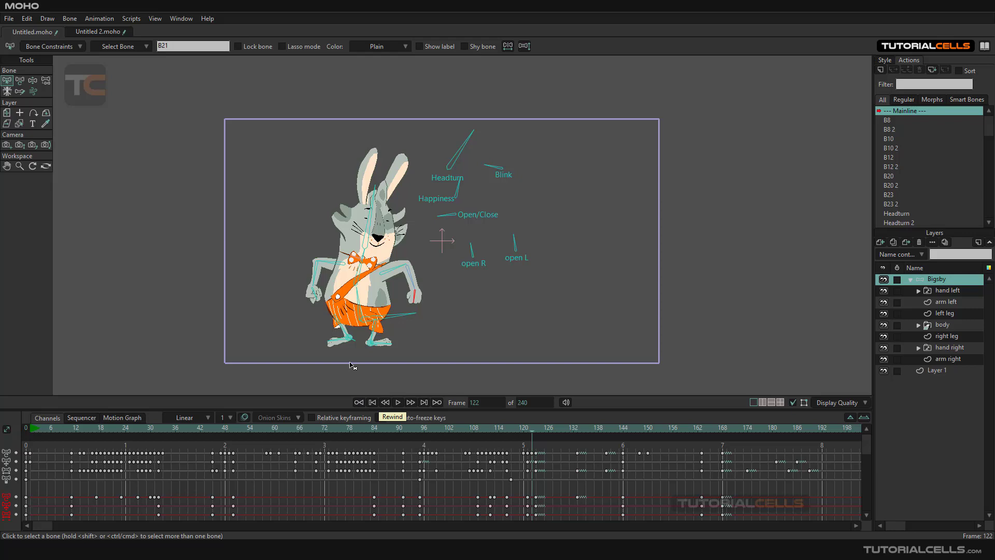
click(359, 402)
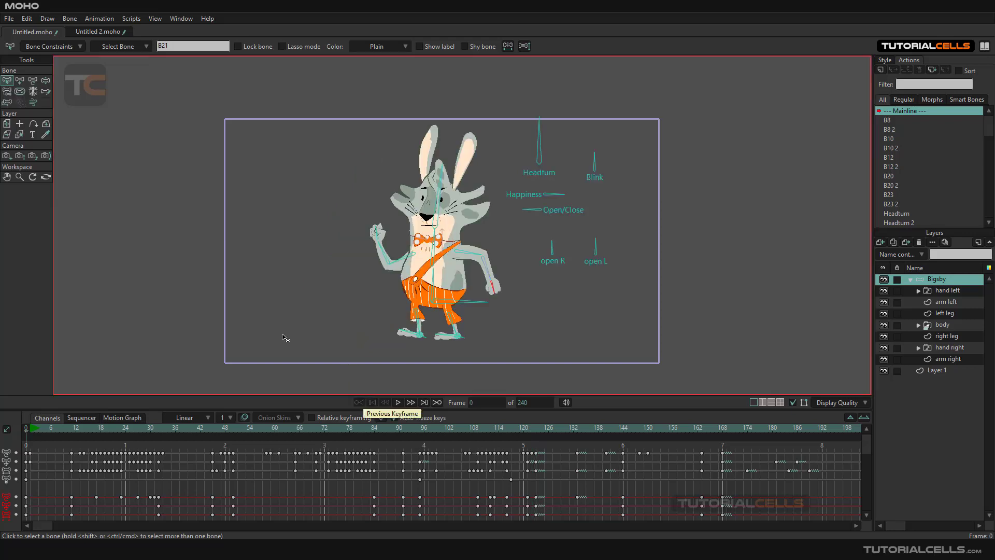
Preview the horse scene in Untitled 2.moho, then create a new blank document.
click(104, 32)
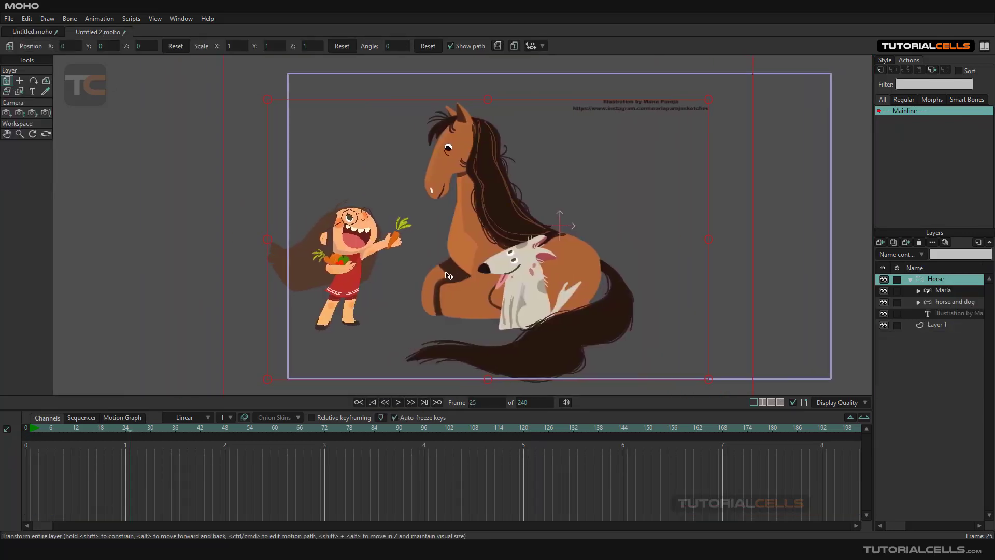
click(397, 403)
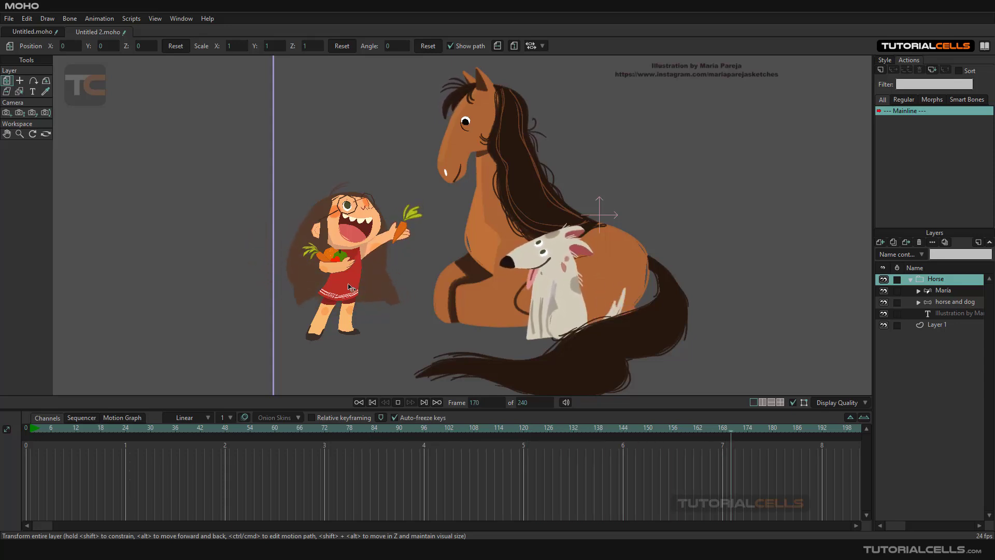
click(397, 402)
click(359, 402)
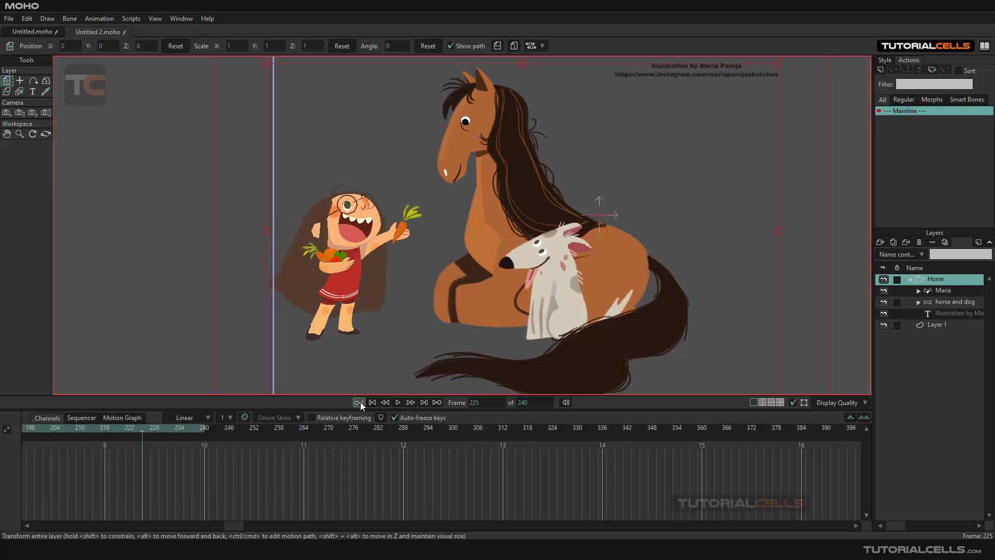
click(9, 19)
click(21, 32)
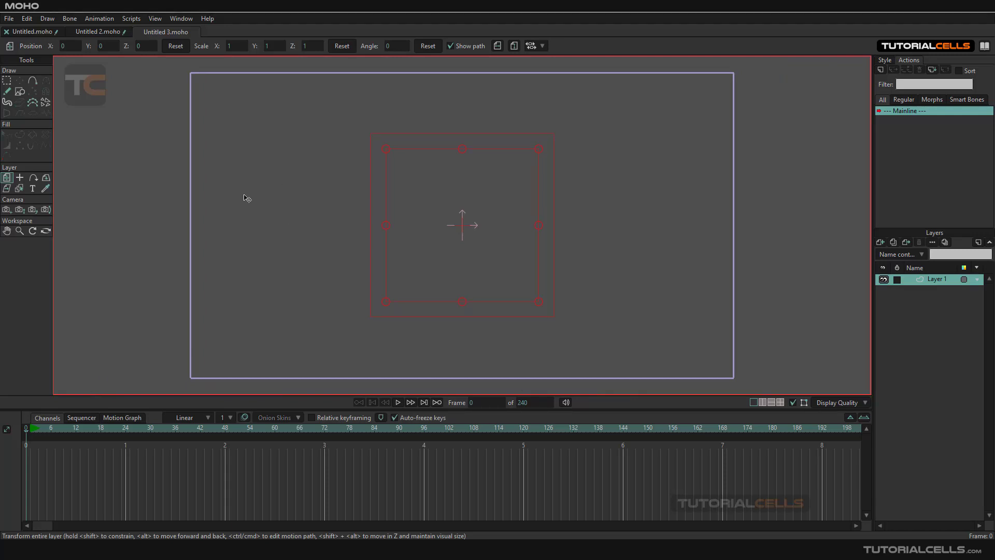
Draw a tall peach rectangle and split its left and right edges into extra points.
click(20, 91)
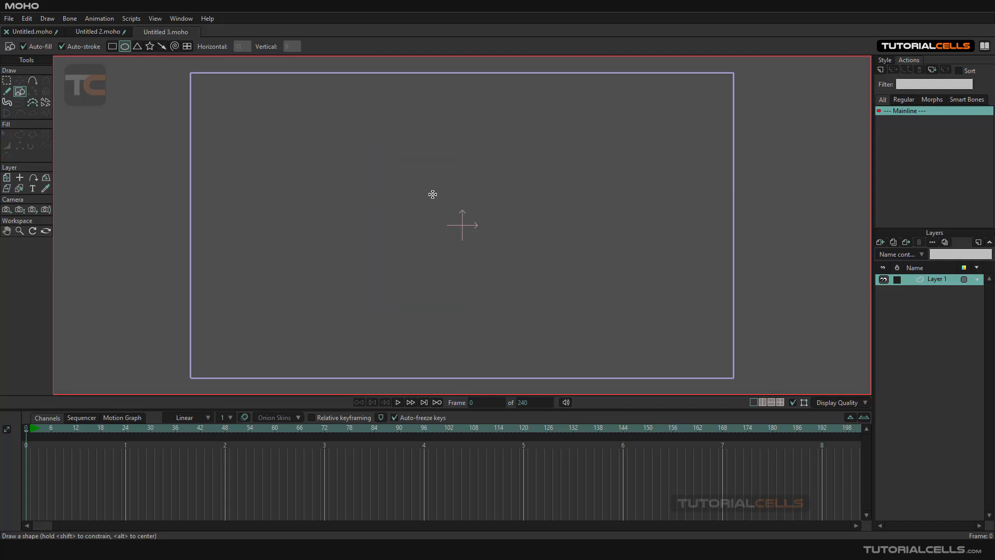
mouse_move(358, 138)
mouse_down()
mouse_move(395, 334)
mouse_move(389, 350)
mouse_up()
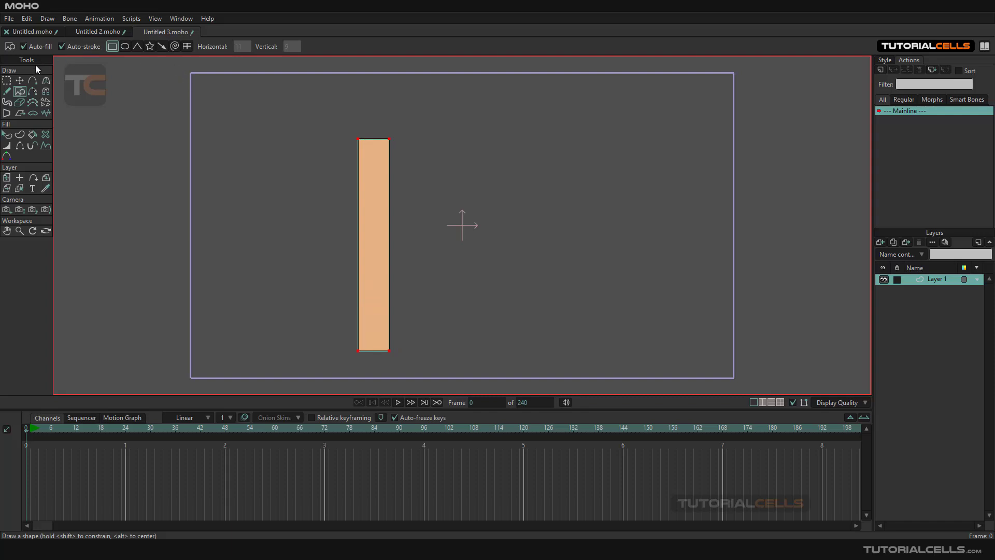
click(7, 82)
click(408, 46)
drag(335, 114, 362, 361)
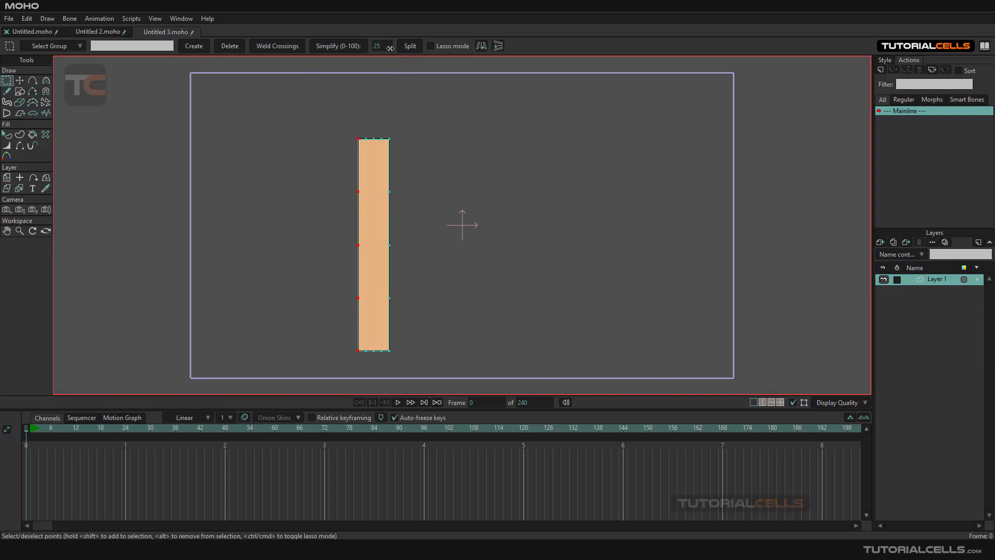
drag(419, 119, 388, 372)
click(275, 146)
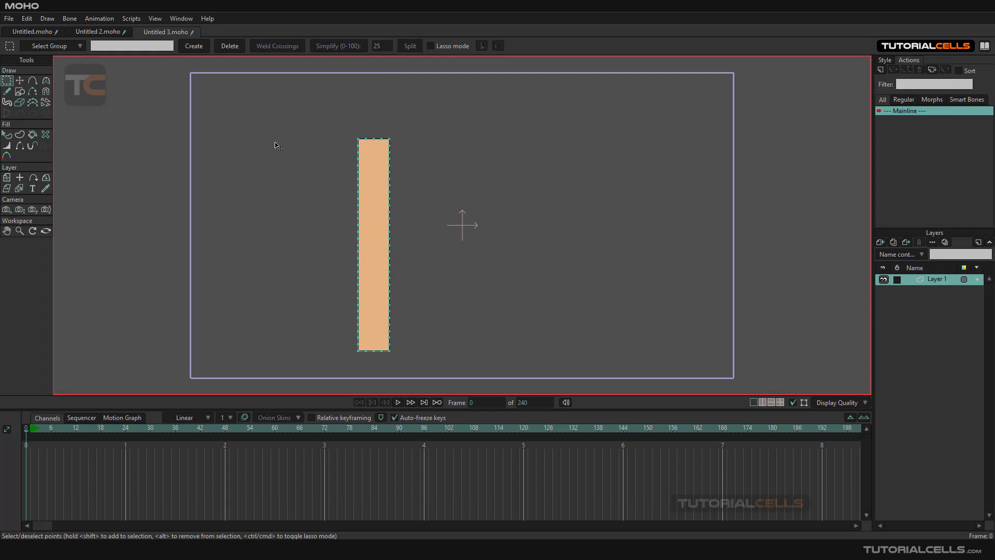
drag(318, 238, 337, 232)
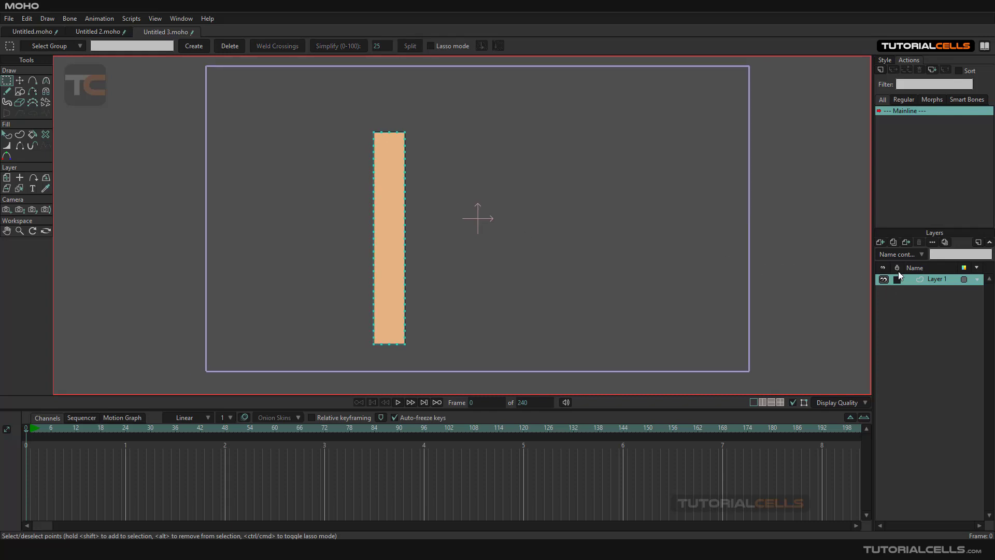
Group Layer 1 into Layer 2 and convert that group into a bone layer.
right_click(920, 280)
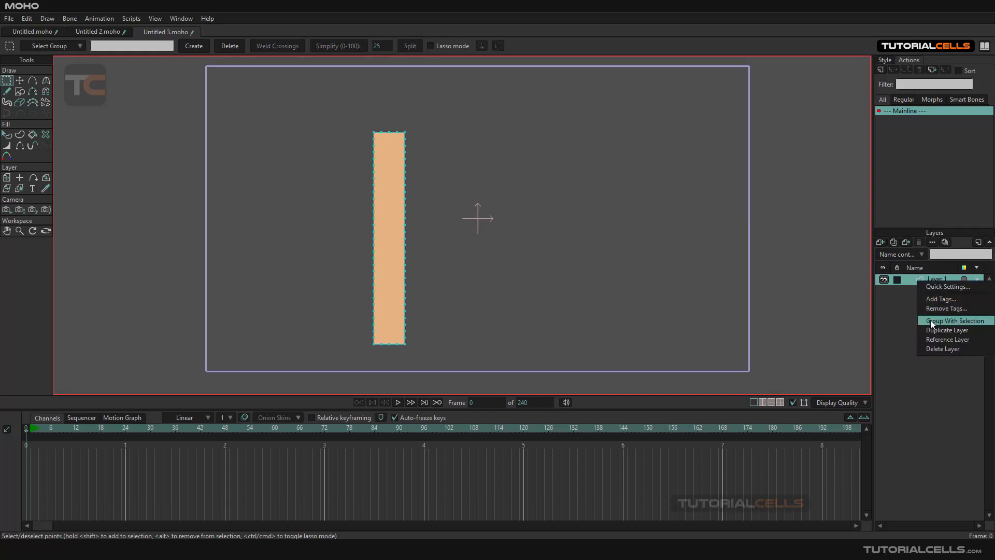
click(930, 319)
right_click(921, 279)
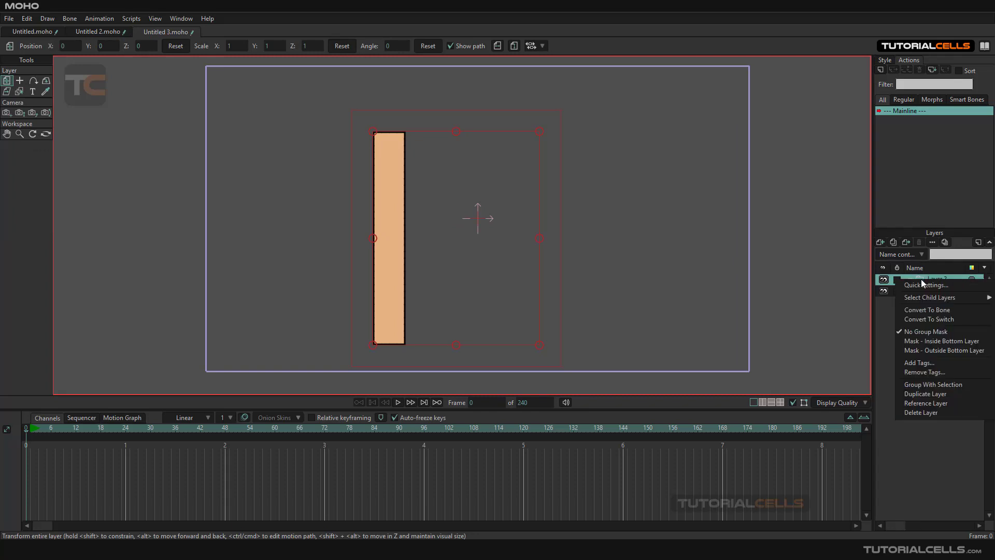
click(922, 310)
Draw a bone chain up the rectangle and test-bend it by pulling the top bone.
click(20, 81)
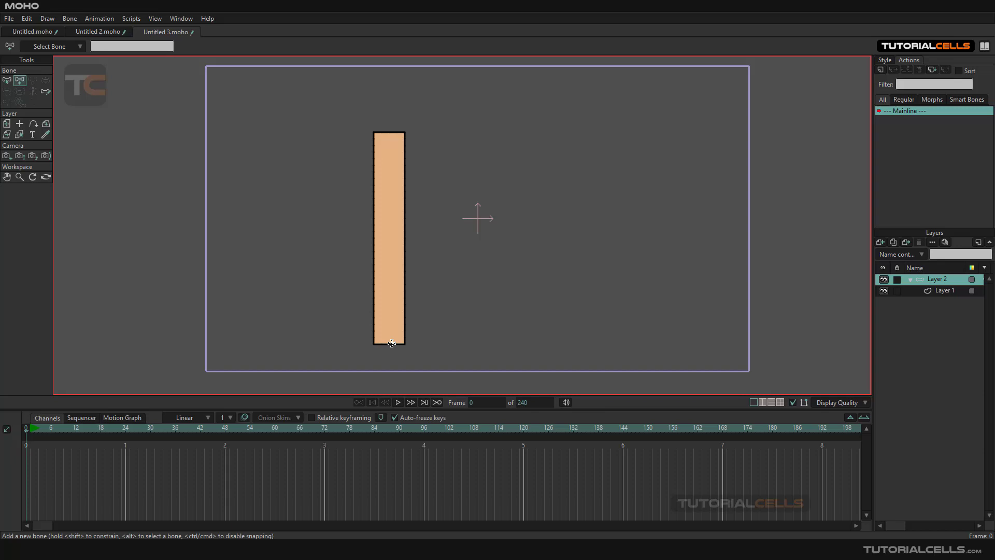
drag(391, 343, 391, 126)
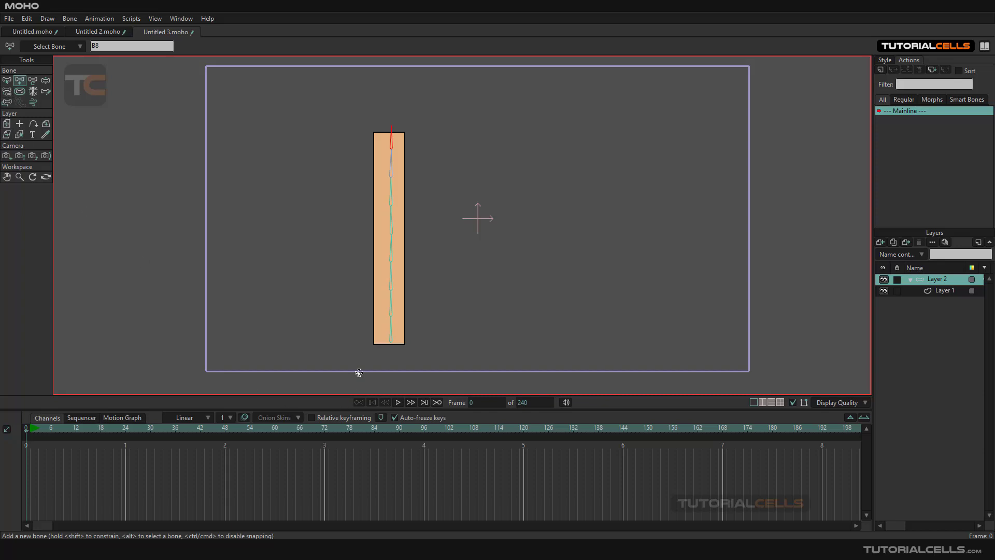
click(46, 81)
drag(395, 140, 415, 122)
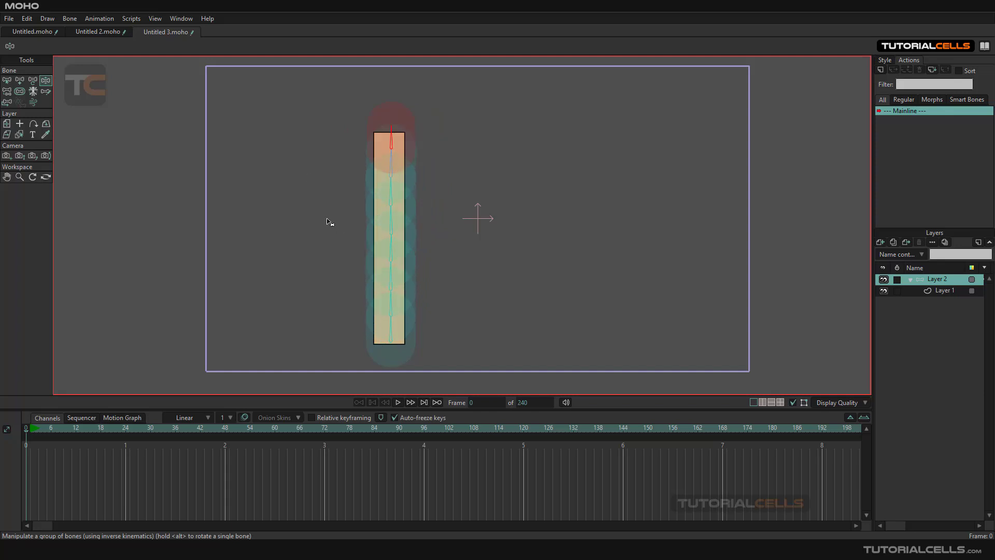
click(7, 80)
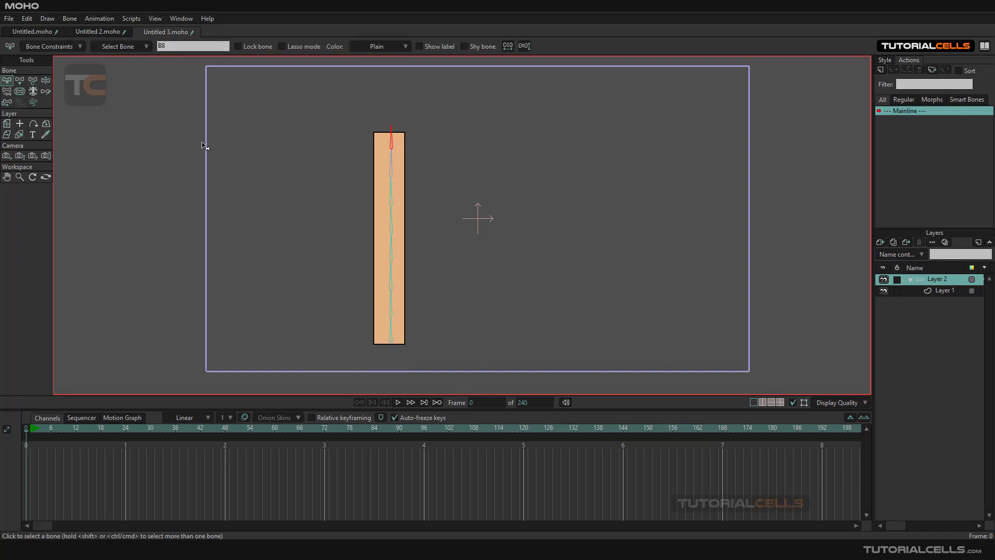
Enable Bone dynamics on every bone except bottom bone B1, then move to frame 1.
drag(309, 100, 462, 310)
click(71, 51)
click(58, 259)
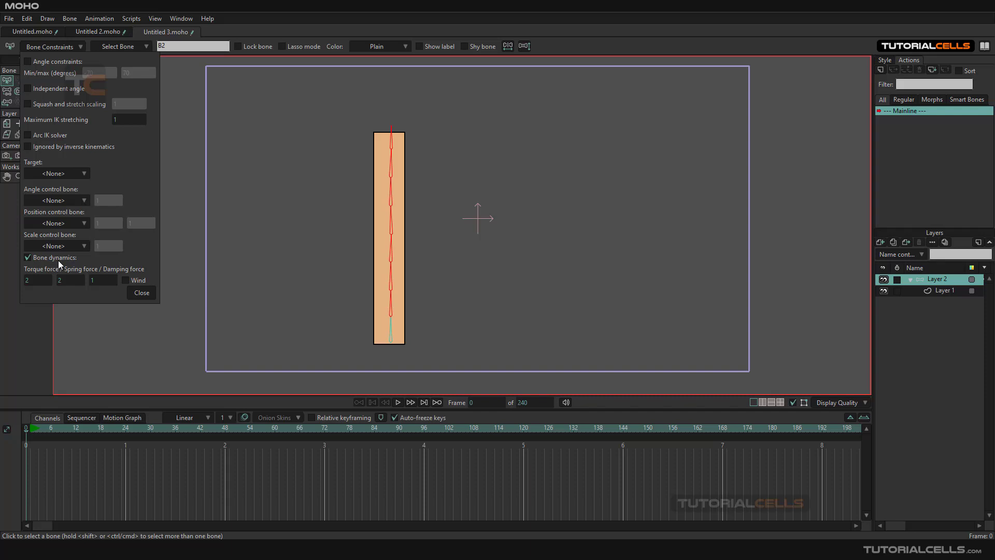
click(140, 292)
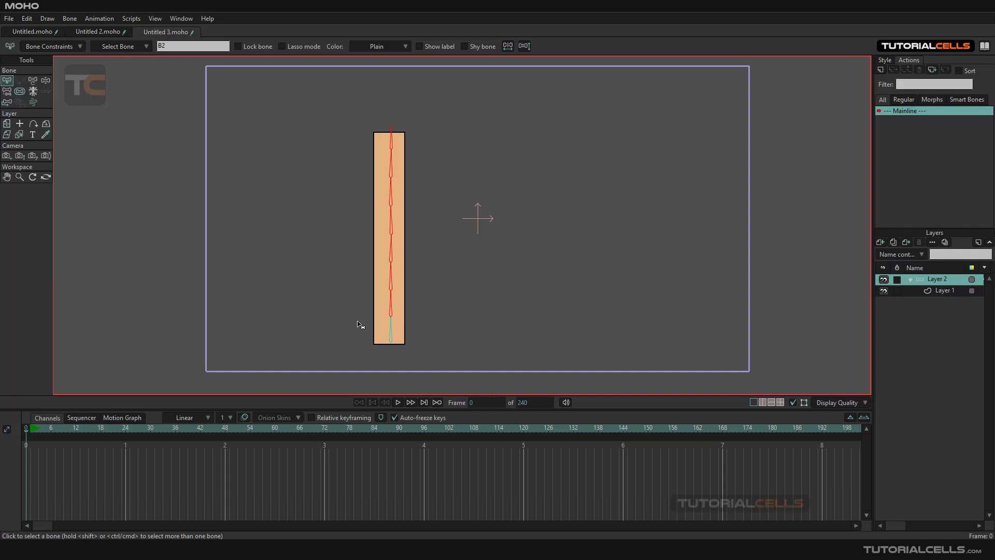
drag(362, 324, 368, 324)
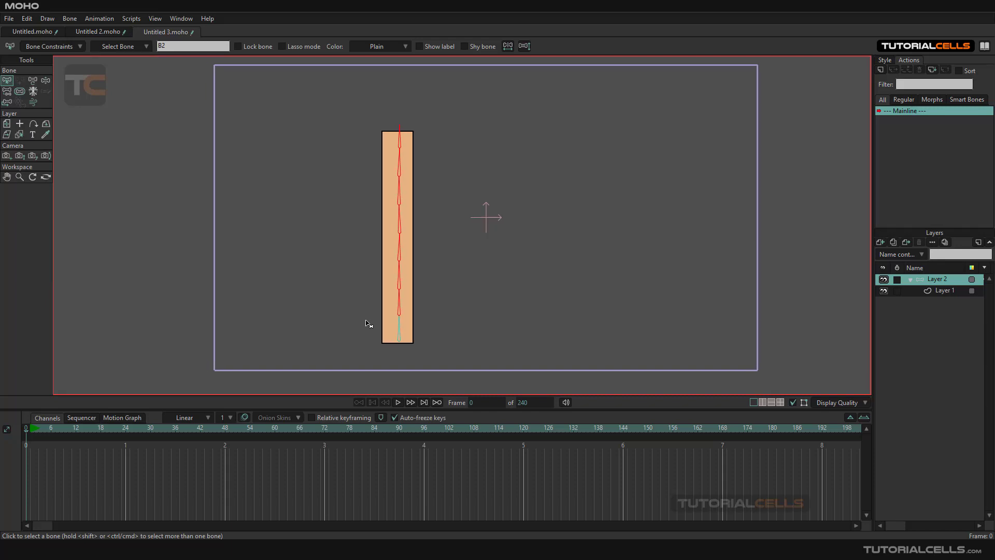
click(400, 335)
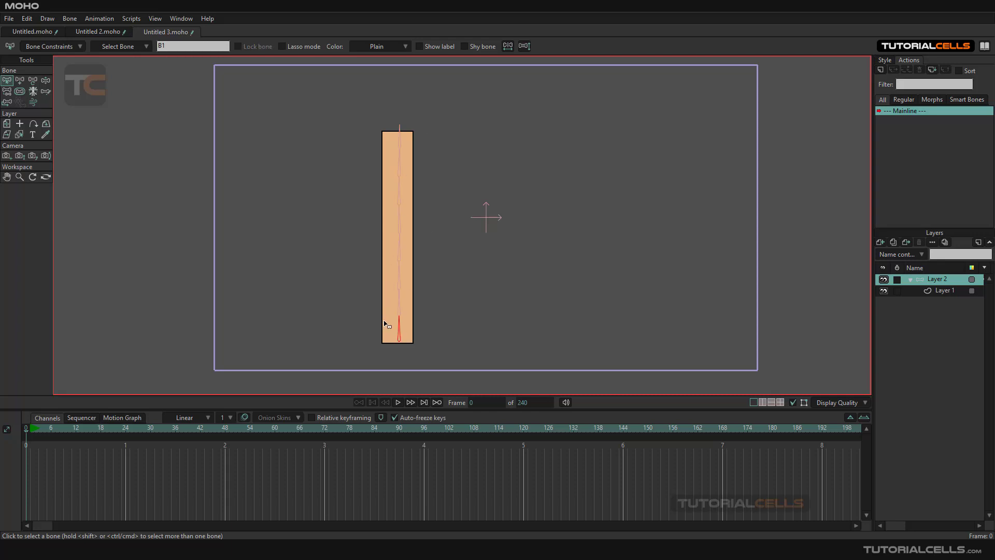
click(29, 431)
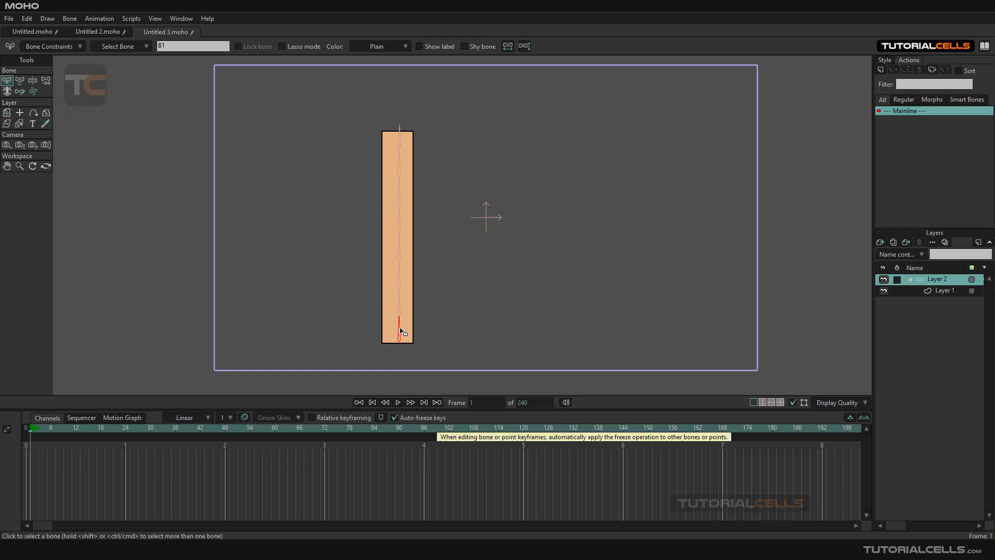
Try an arc bend at frame 9, undo it, and preview the existing animation.
click(35, 82)
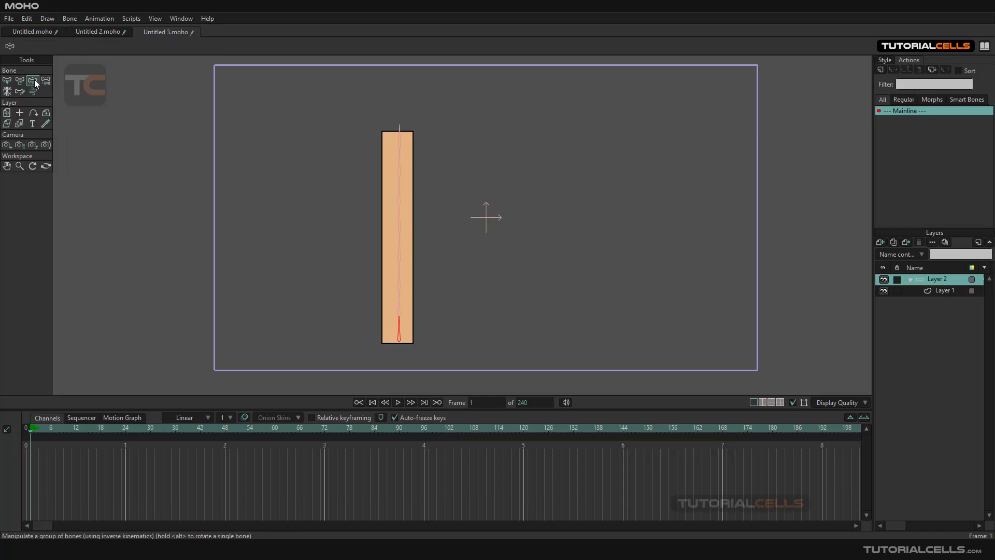
click(398, 328)
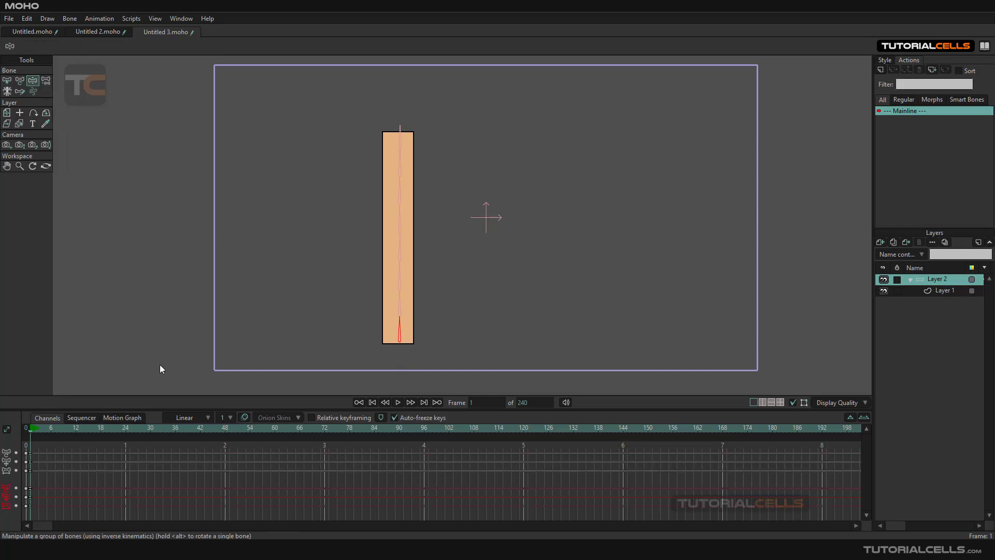
drag(32, 428, 62, 427)
drag(400, 338, 458, 344)
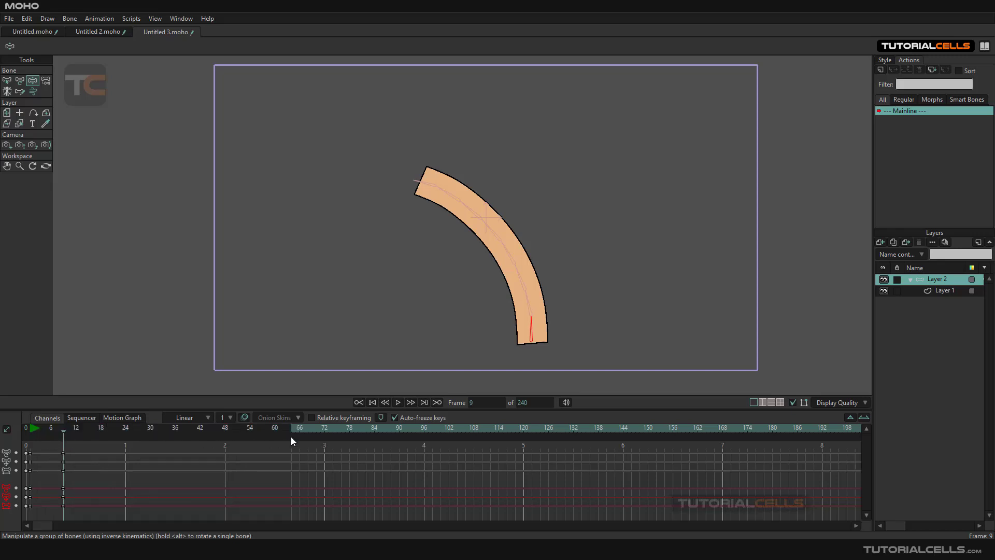
key(ctrl+z)
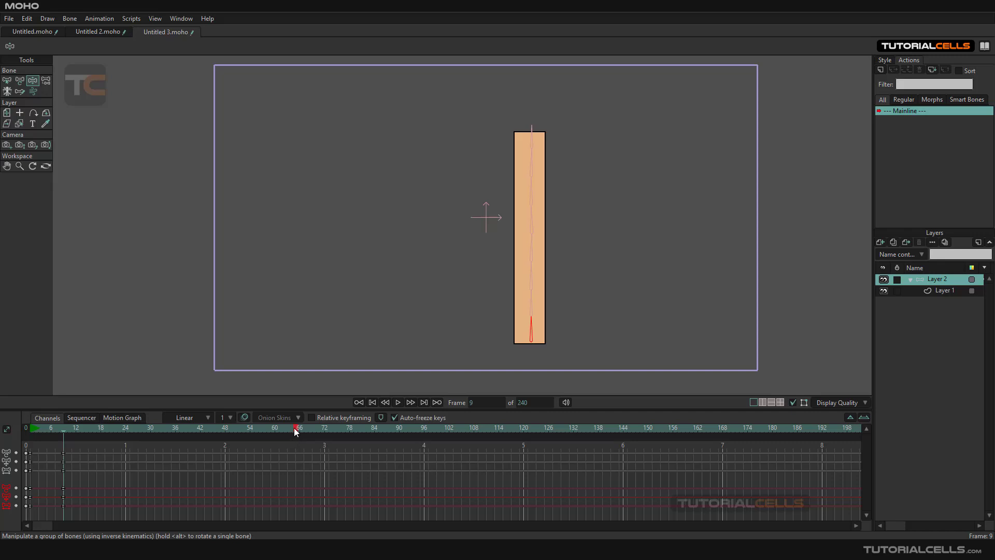
click(397, 403)
click(397, 403)
drag(166, 429, 29, 428)
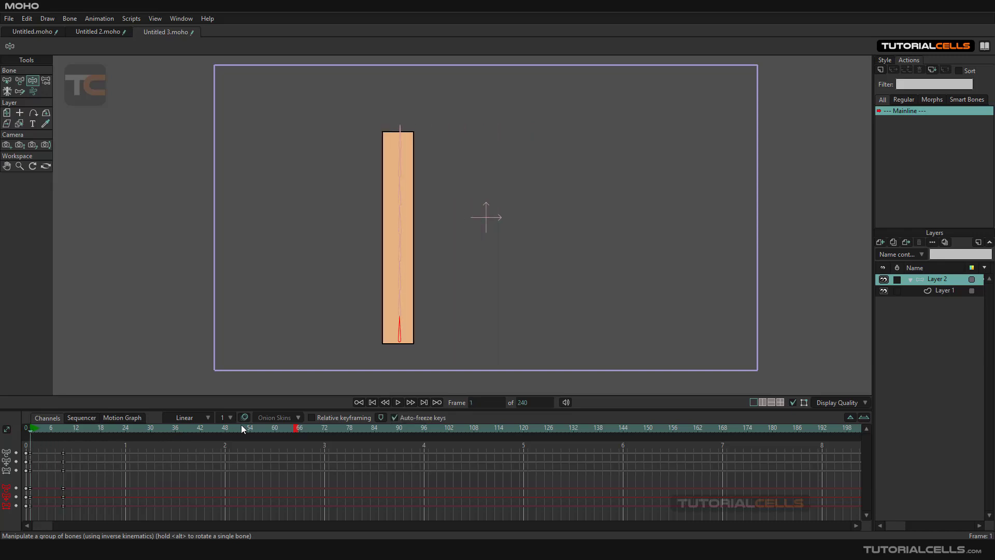
click(398, 402)
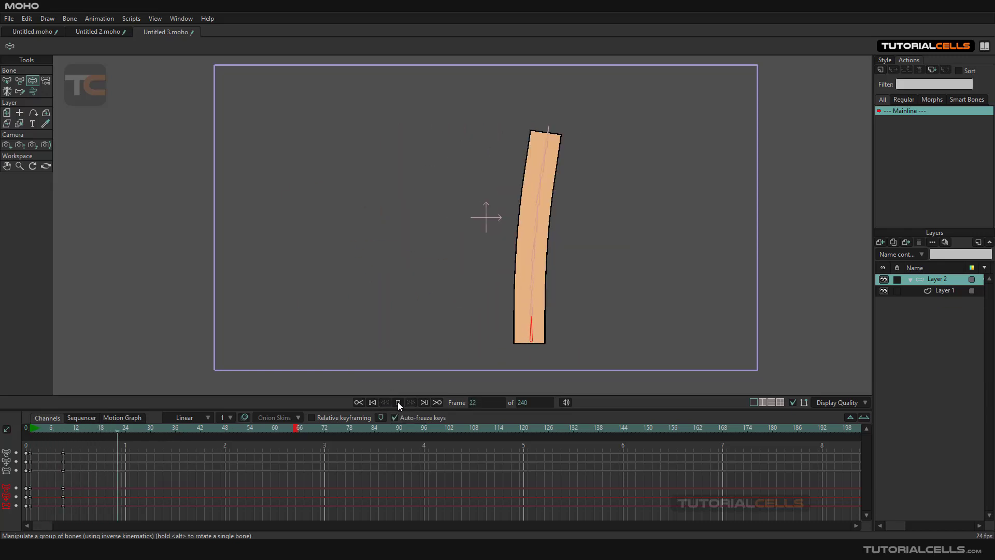
click(398, 402)
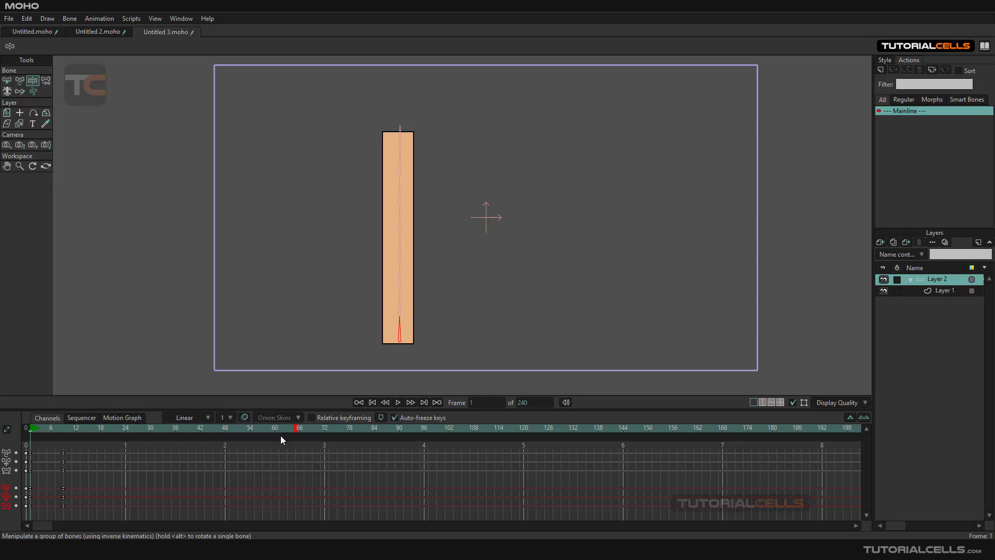
Move the frame-0 bend keyframes to frame 12 and paste the bent pose at frame 20.
drag(43, 447, 54, 492)
drag(73, 454, 64, 500)
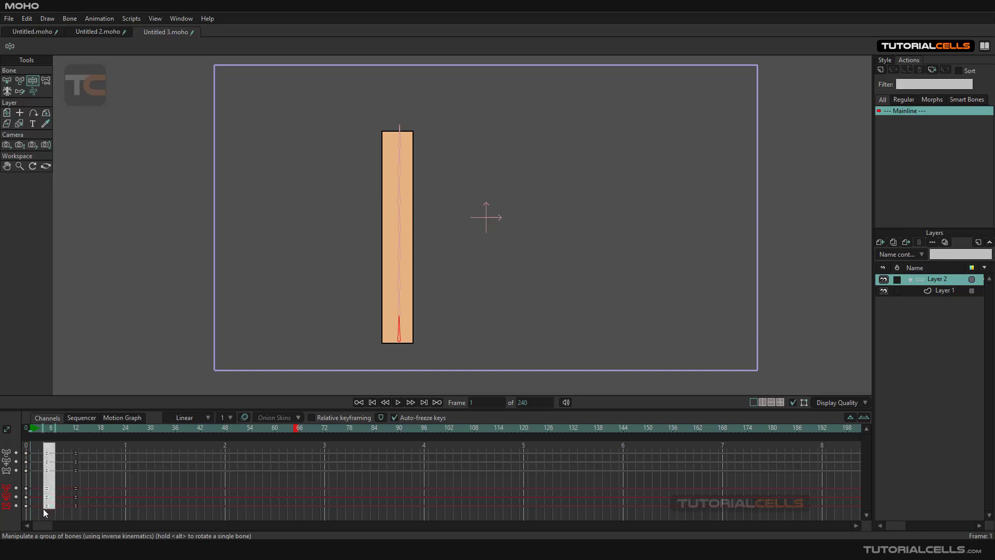
right_click(47, 505)
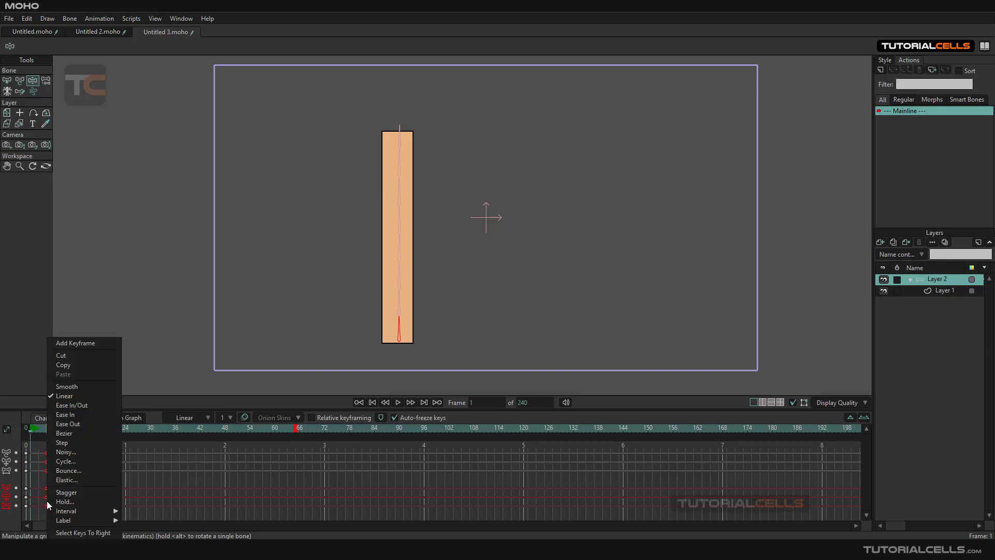
click(80, 365)
drag(137, 430, 120, 430)
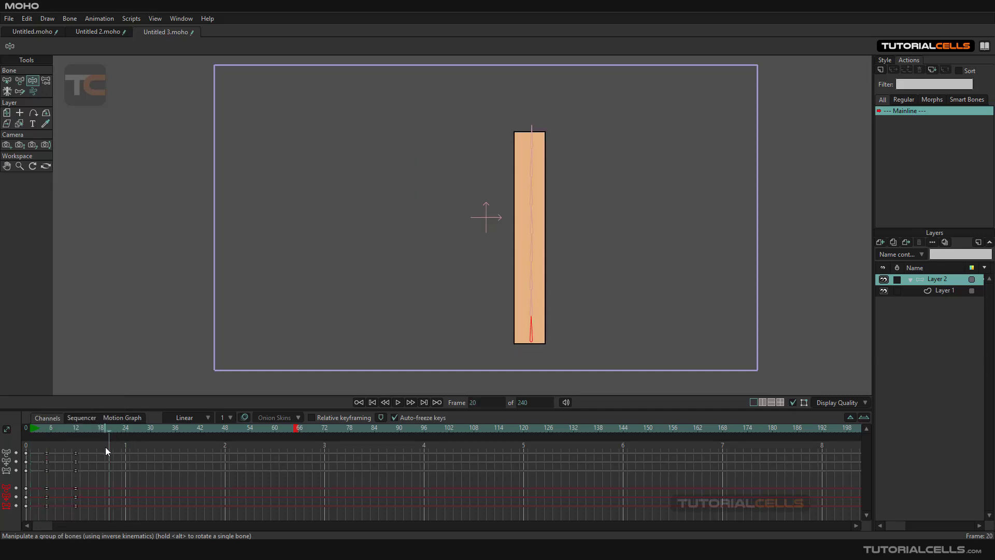
right_click(105, 447)
click(129, 373)
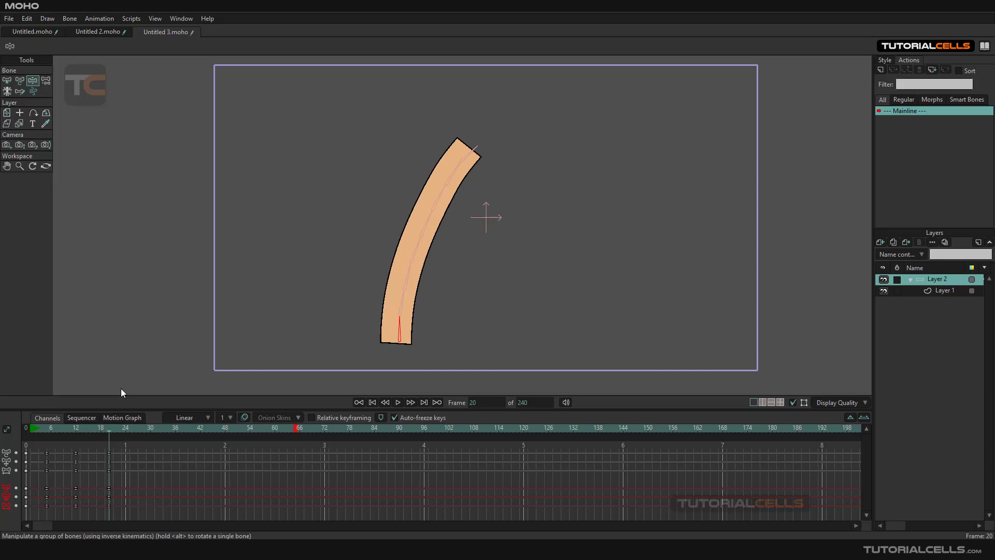
Play from frame 1 to check the double bend, then select all bend keyframes.
drag(106, 434, 31, 430)
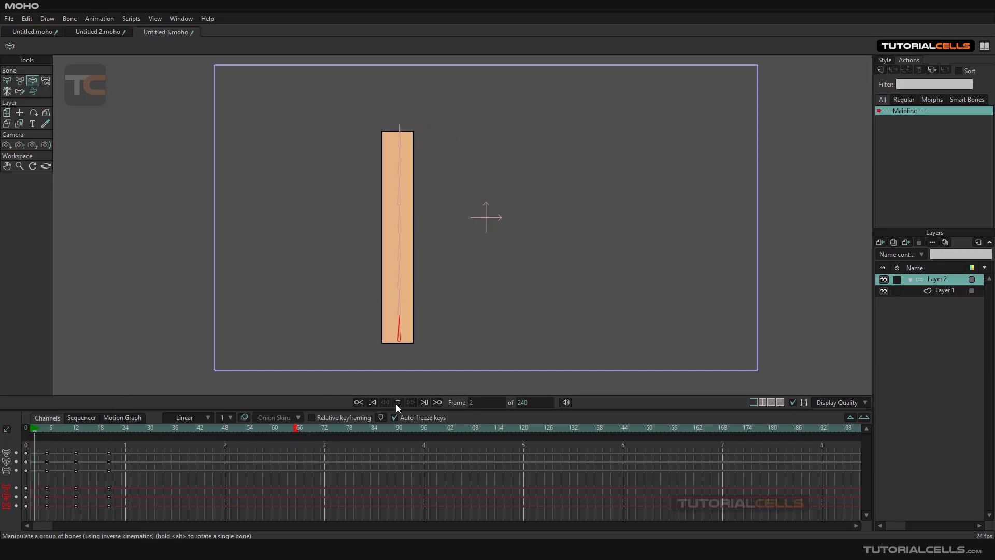
click(397, 402)
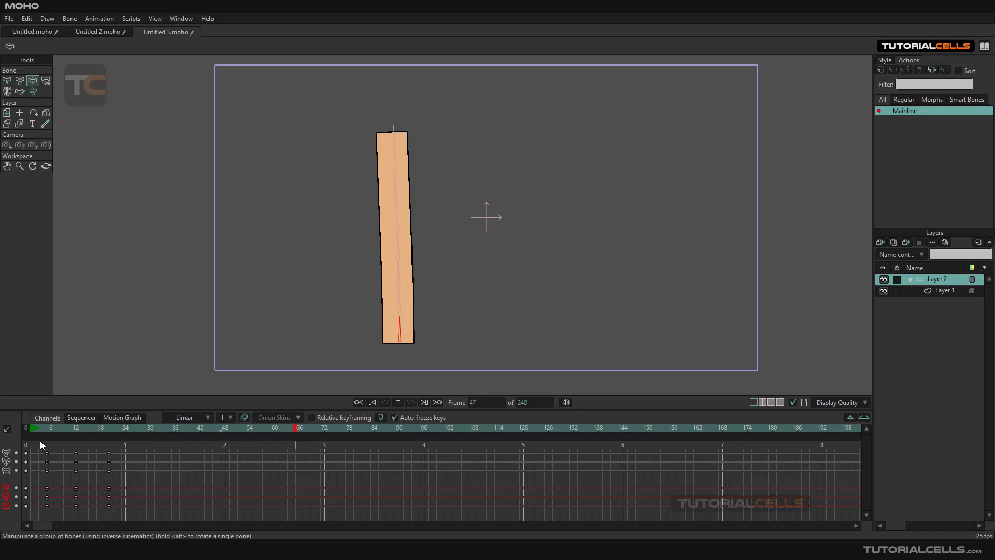
click(397, 402)
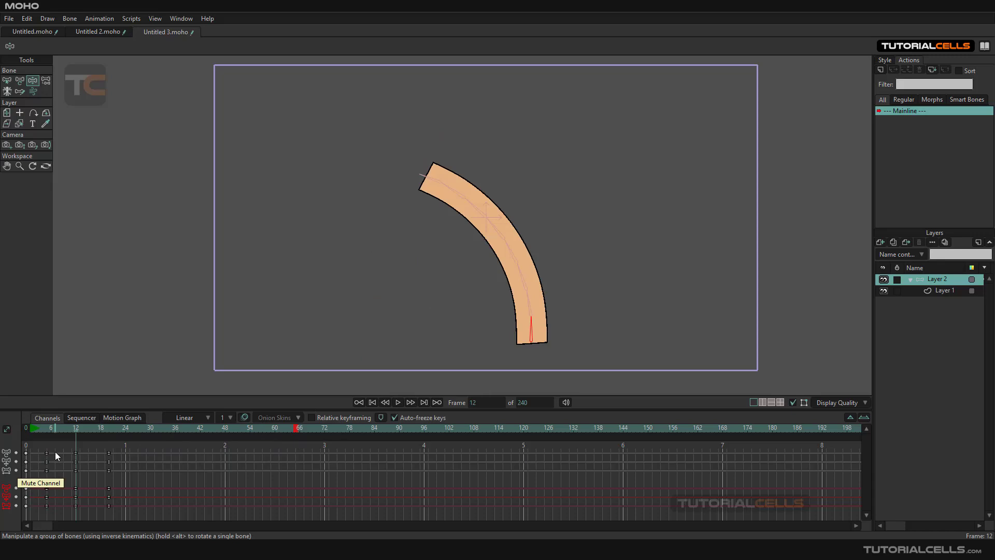
drag(39, 443, 251, 496)
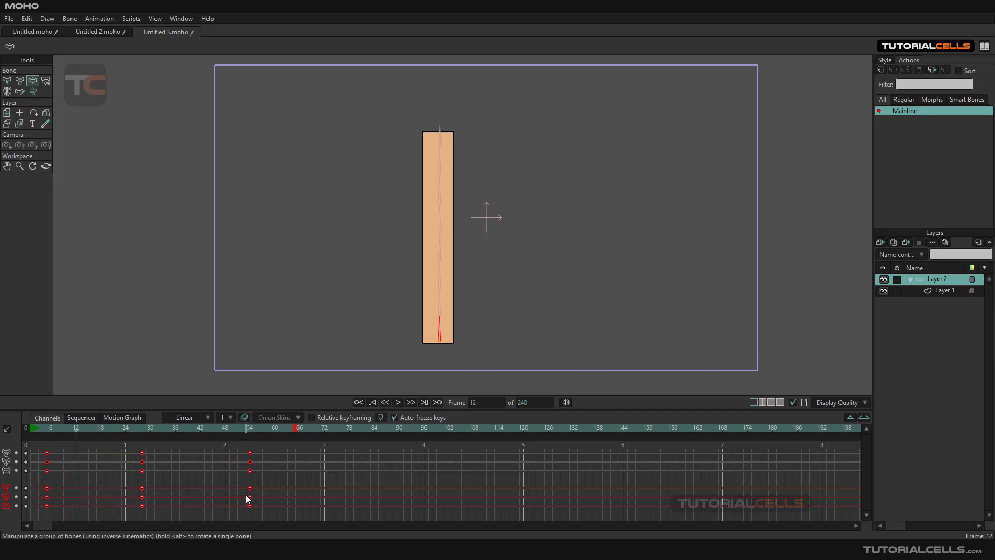
Shift the selected bend keyframes later in time and play to check the retimed bending.
click(374, 402)
click(398, 402)
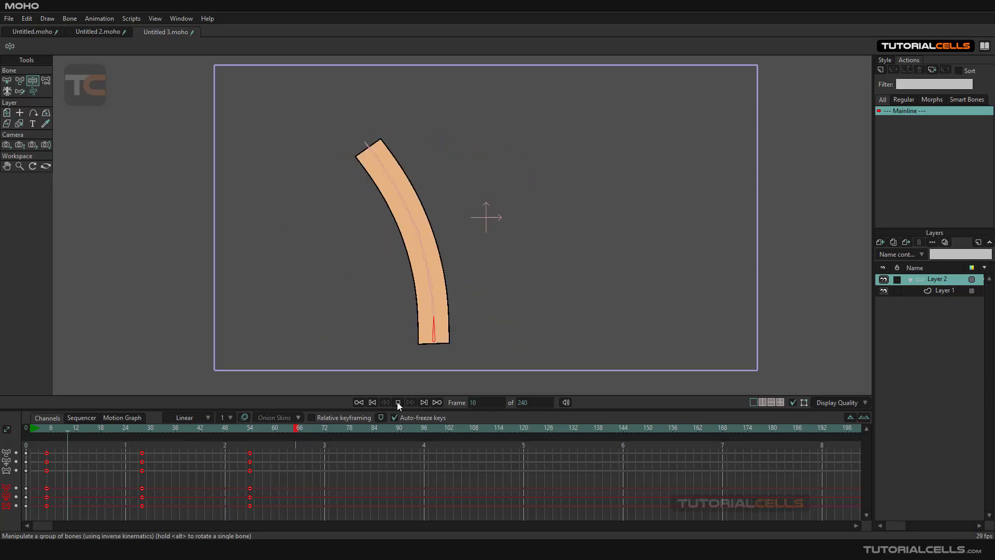
click(398, 402)
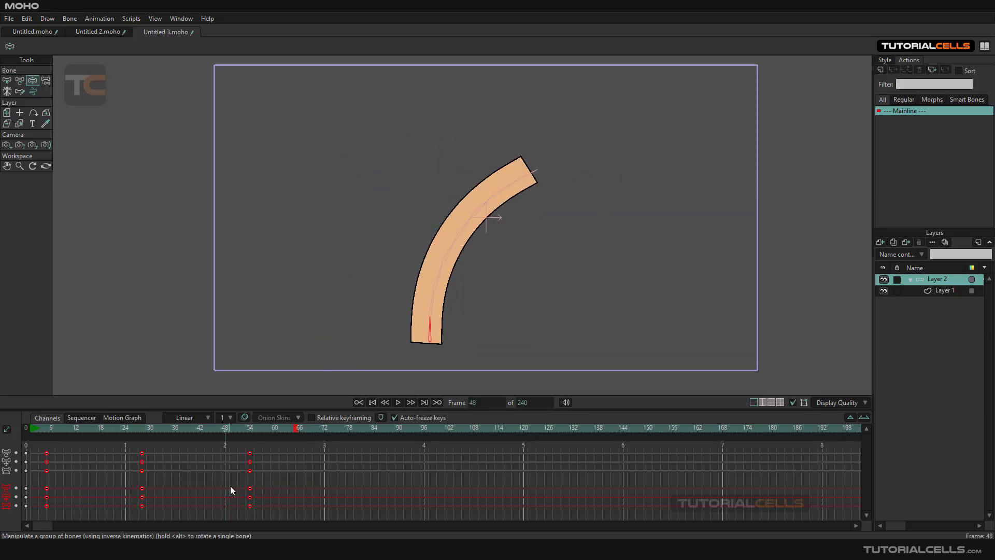
drag(134, 506, 163, 507)
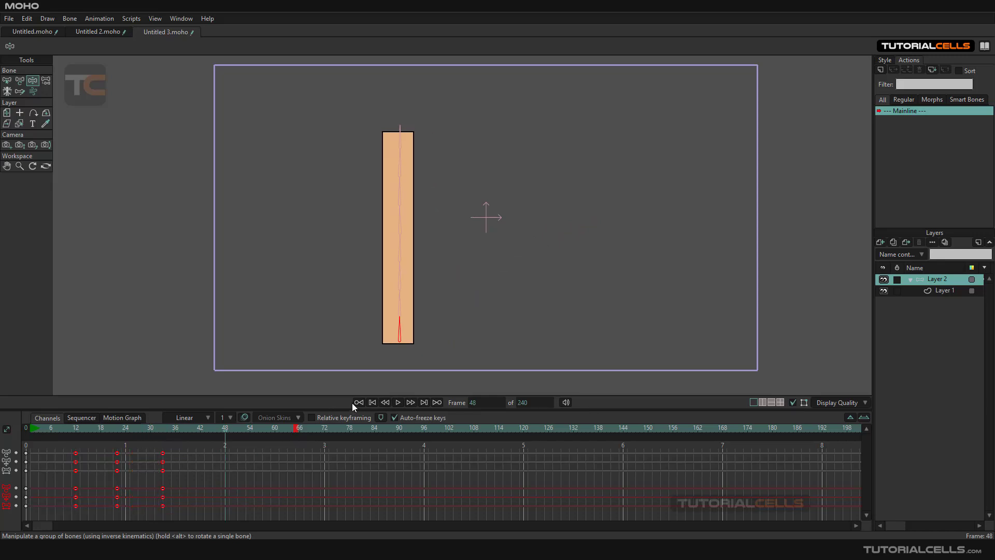
click(398, 402)
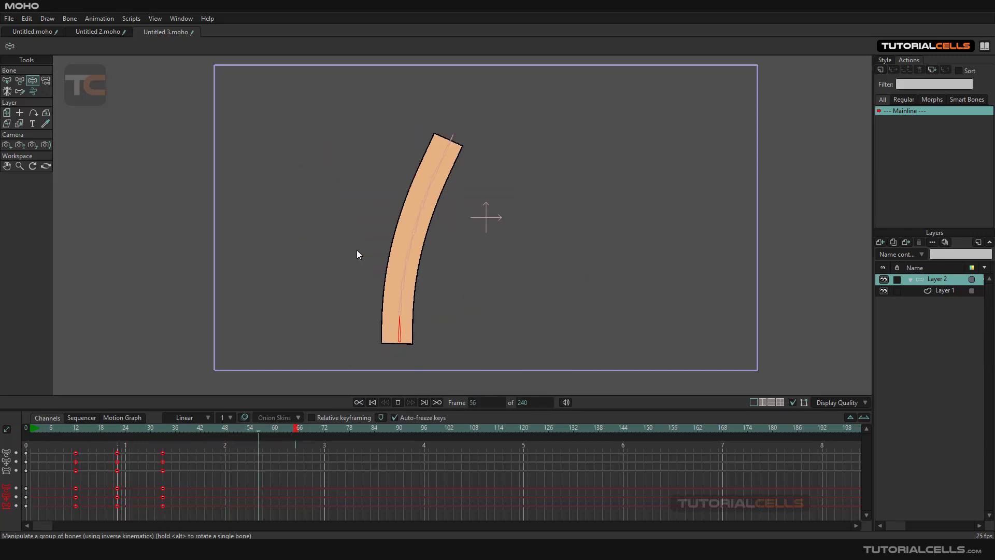
click(398, 403)
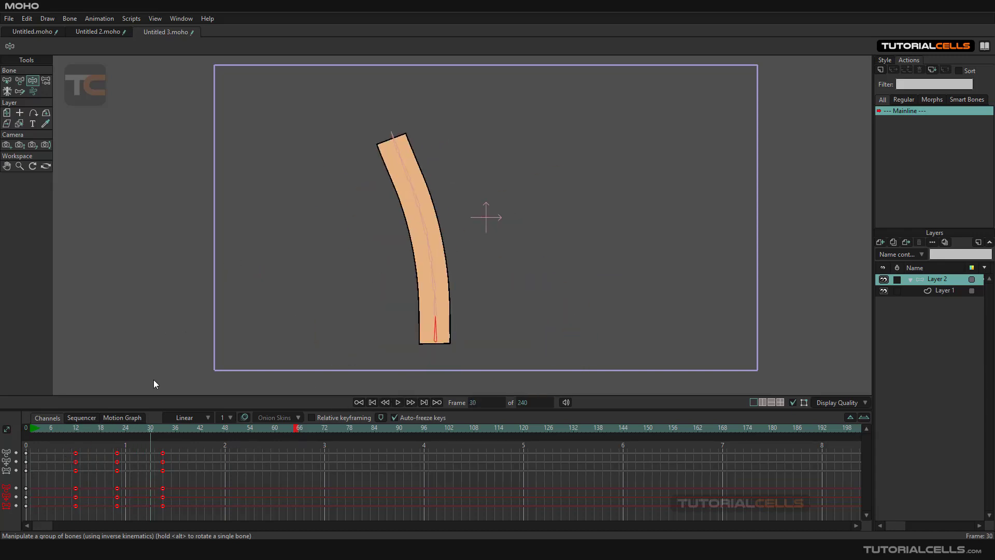
click(361, 401)
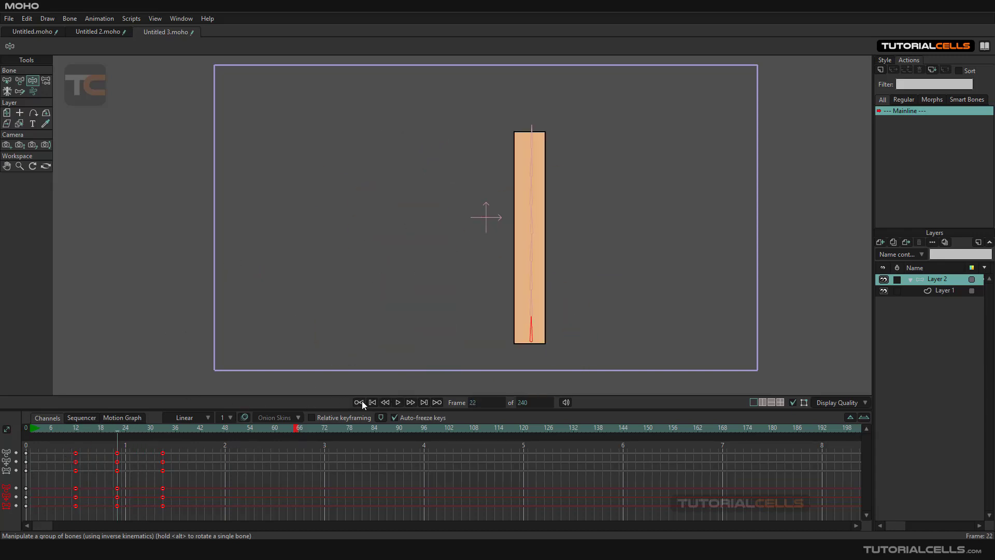
click(5, 80)
Select the bone chain and set damping 1.50, torque 1.10 and spring 0 while playing.
drag(455, 101, 591, 305)
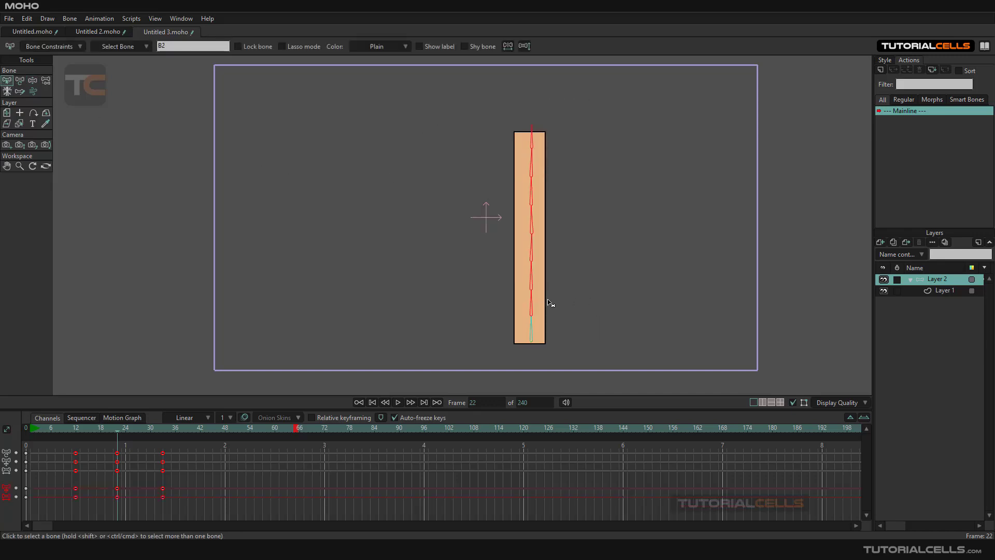
click(54, 48)
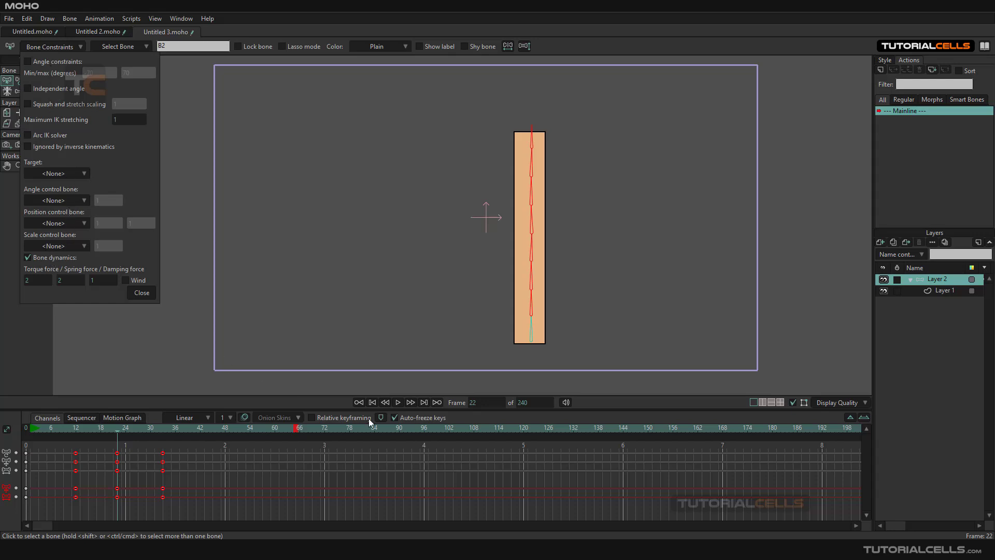
click(397, 403)
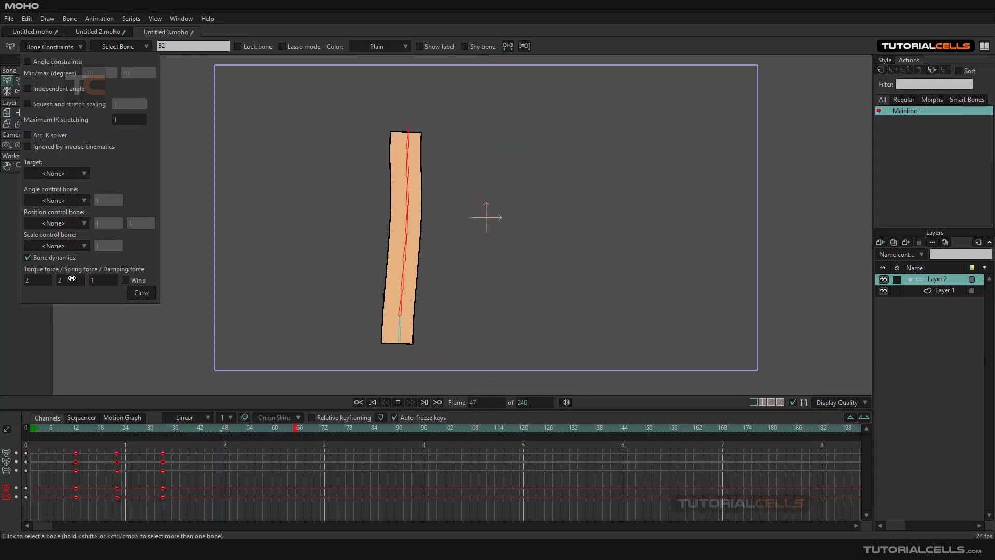
drag(94, 280, 101, 280)
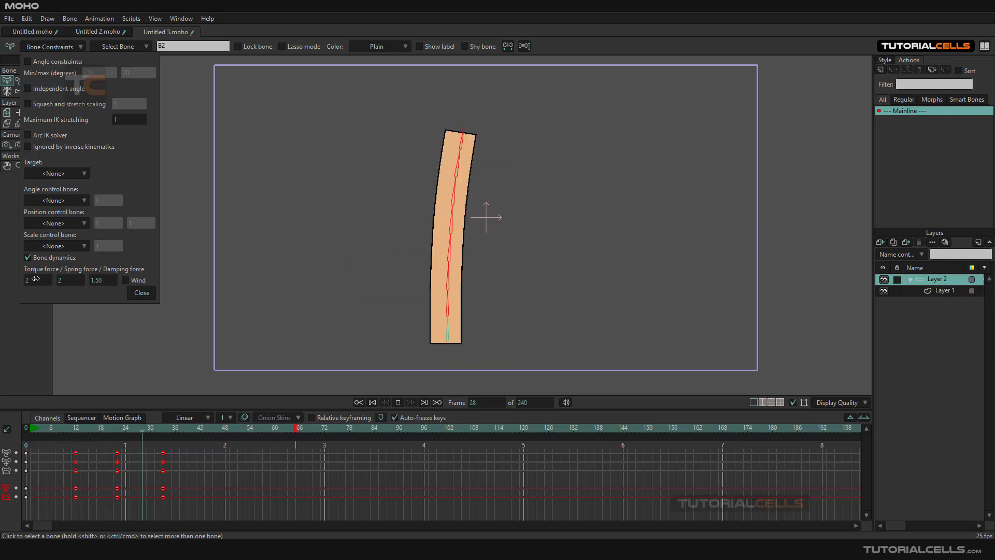
drag(35, 279, 38, 279)
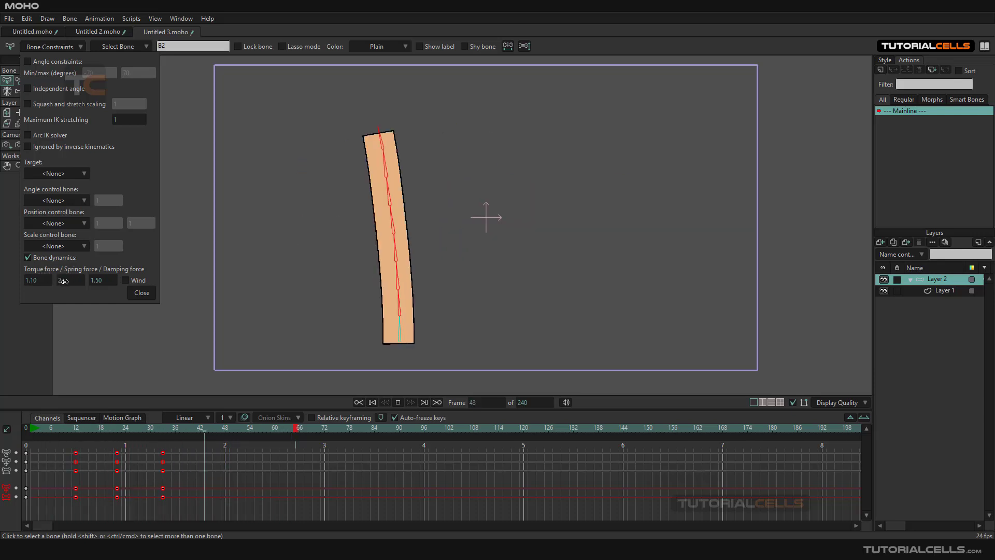
drag(65, 281, 72, 280)
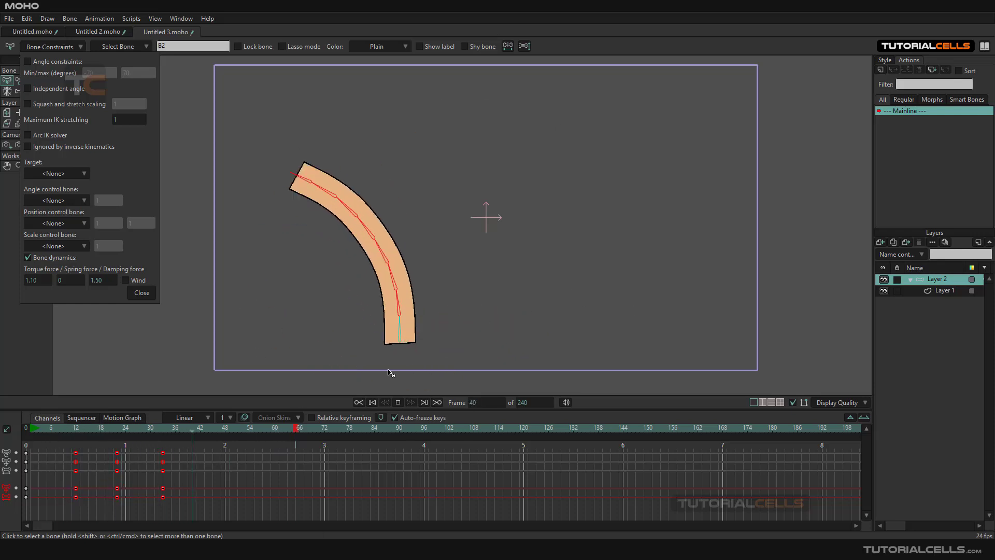
Raise the spring force to 1.60 and try torque force values from 0.70 down to 0.10.
double_click(71, 281)
text(0.7)
key(Return)
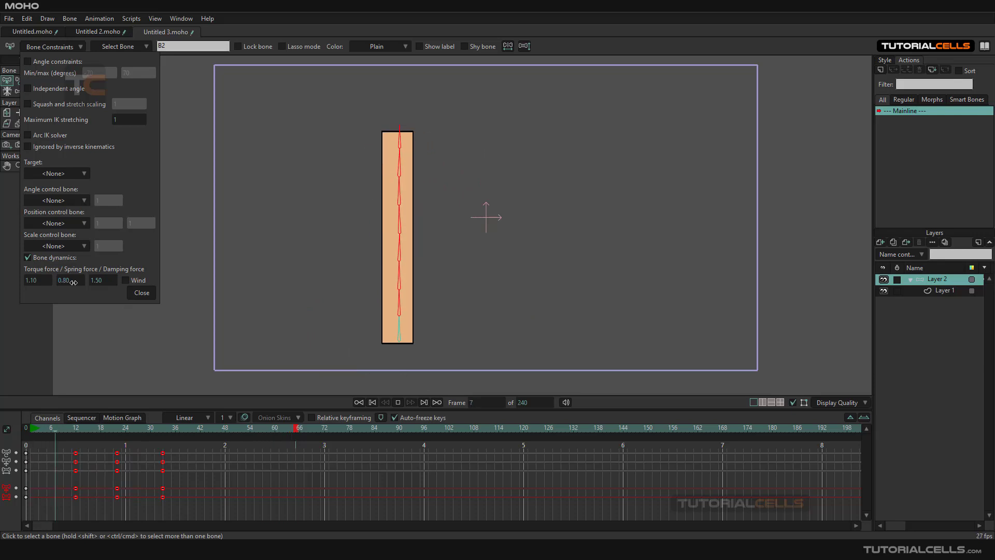
drag(73, 282, 341, 160)
drag(346, 204, 389, 215)
drag(52, 280, 37, 282)
double_click(38, 282)
text(0)
key(Return)
drag(39, 283, 45, 284)
Preview the swing, then return to frame 0 and delete all timeline keyframes.
click(399, 402)
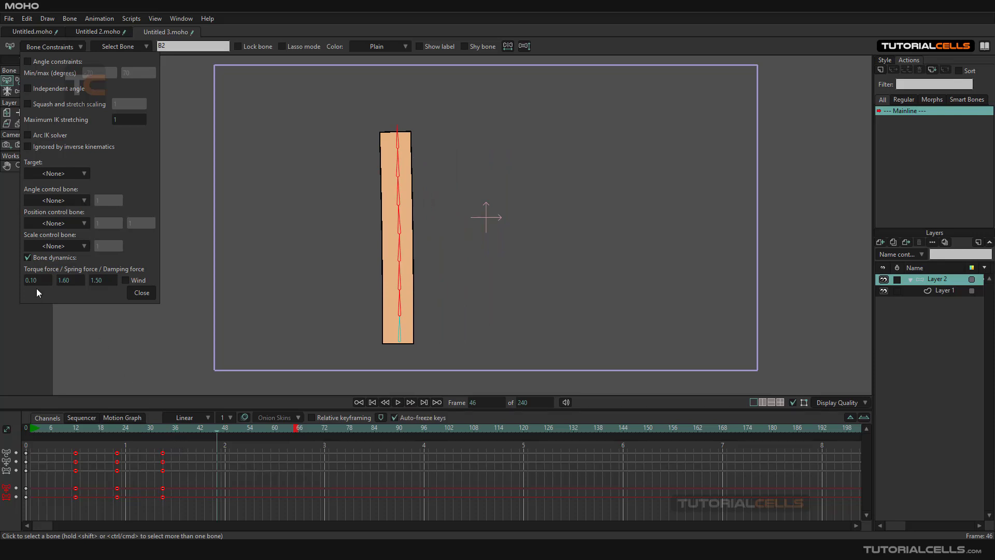
scroll(37, 282, up, 4)
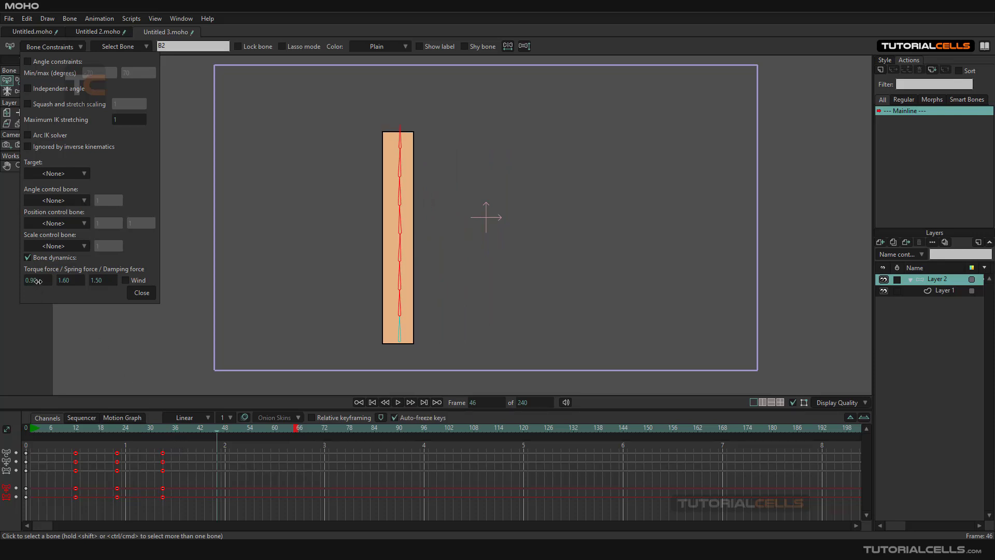
click(398, 402)
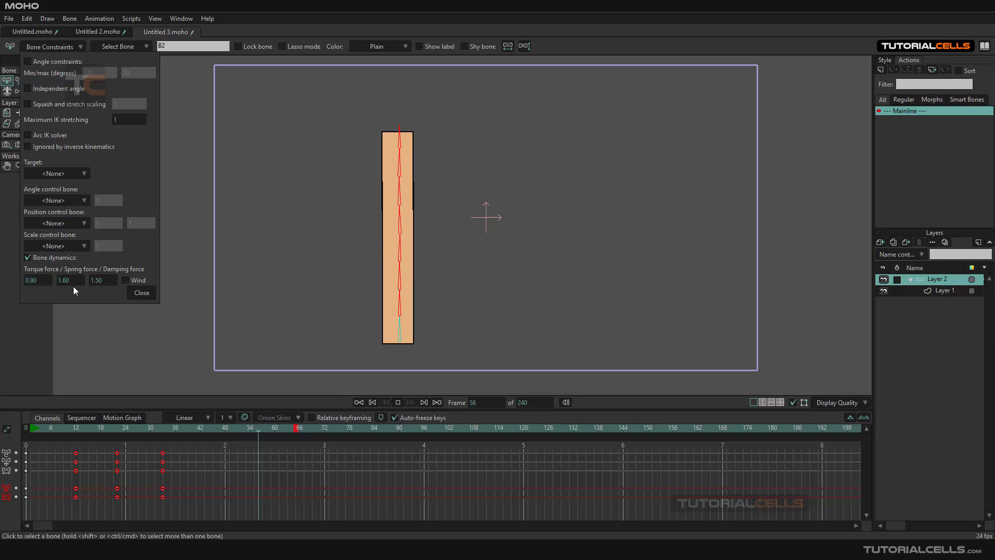
scroll(39, 281, up, 4)
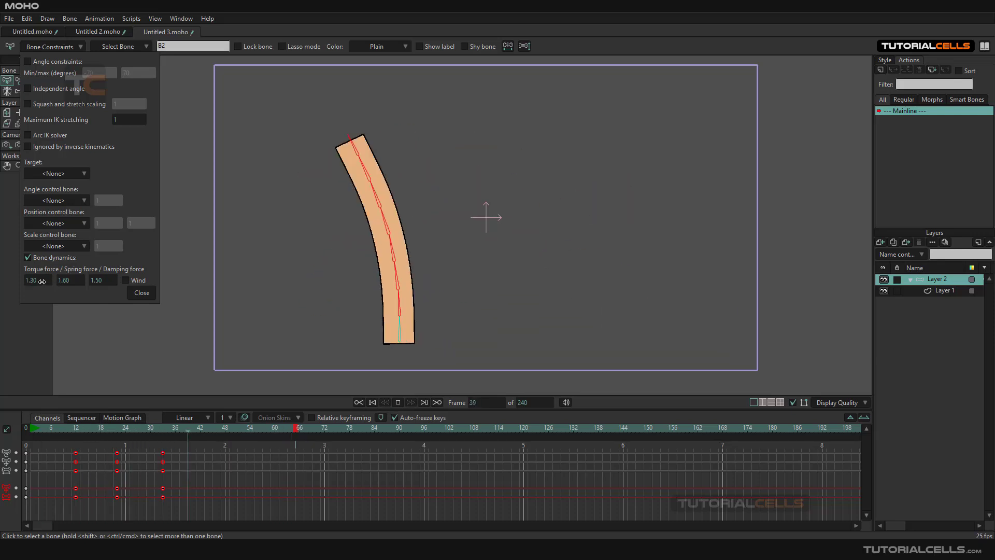
click(397, 402)
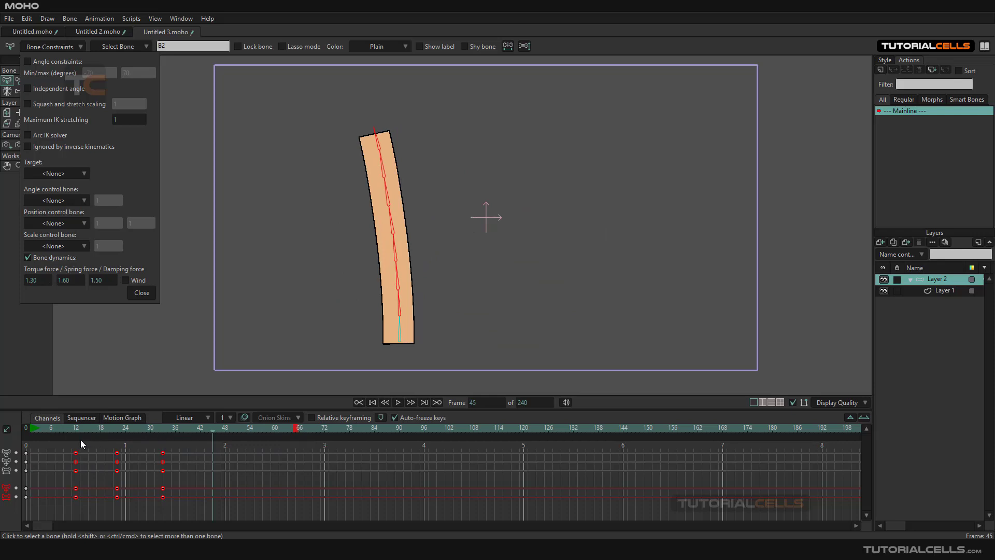
click(23, 429)
drag(60, 442, 200, 506)
key(Delete)
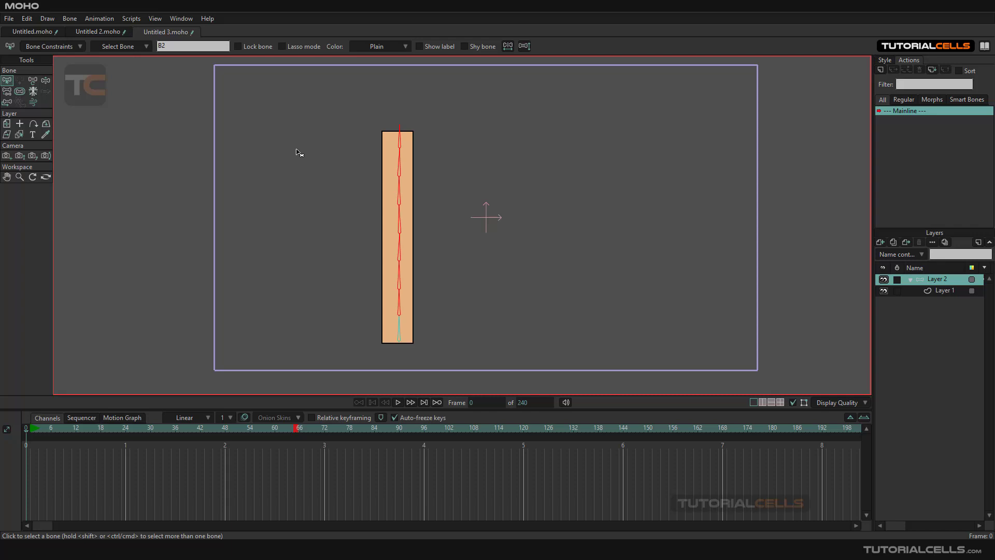
Turn on Wind for the dynamic bones in Bone Constraints and play to watch the rectangle bend.
click(66, 46)
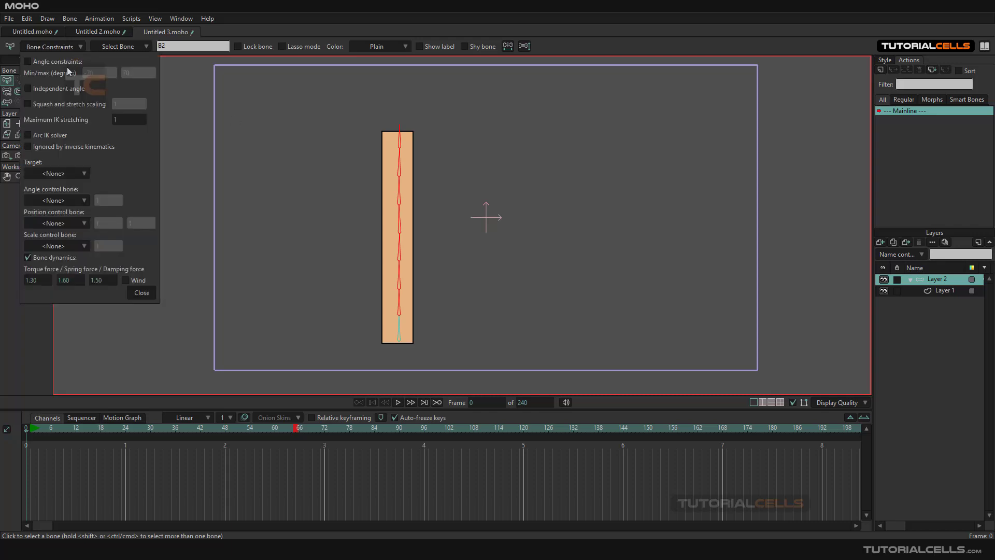
click(28, 257)
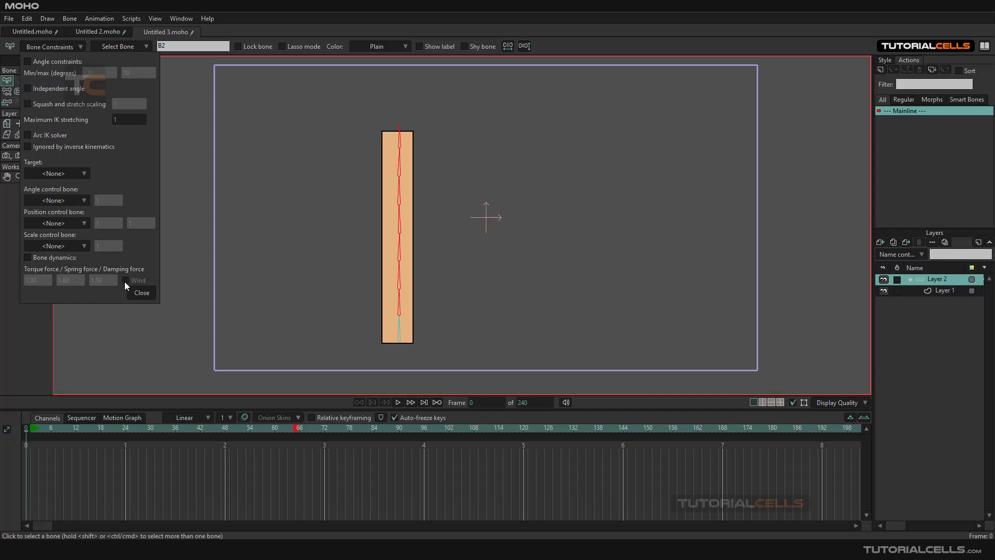
click(51, 258)
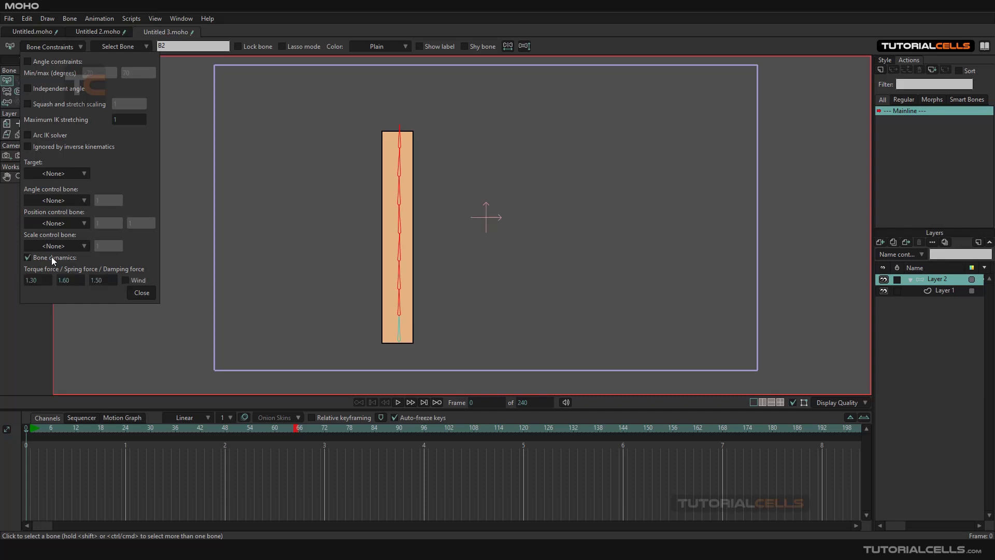
click(142, 292)
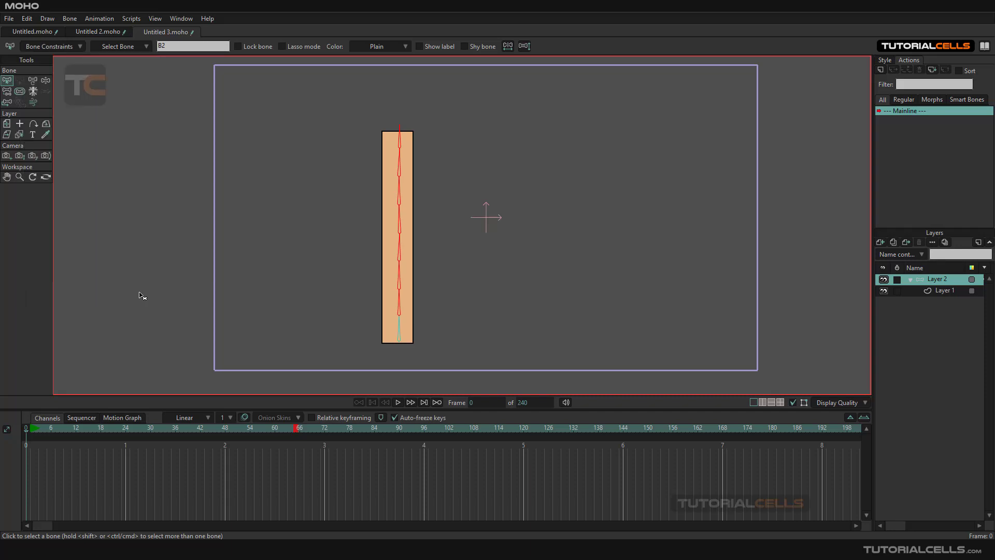
click(397, 403)
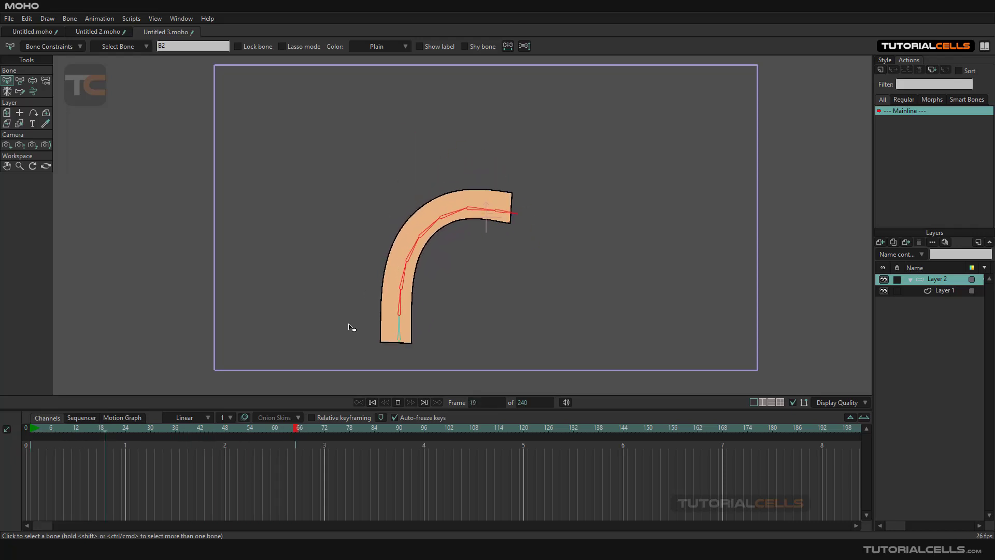
click(294, 428)
drag(295, 428, 146, 431)
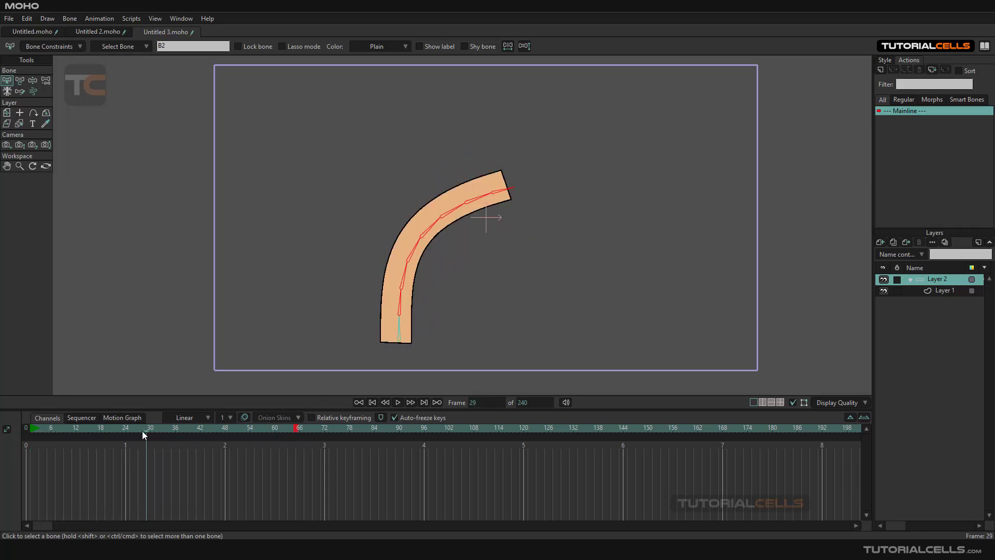
ctrl+click(456, 428)
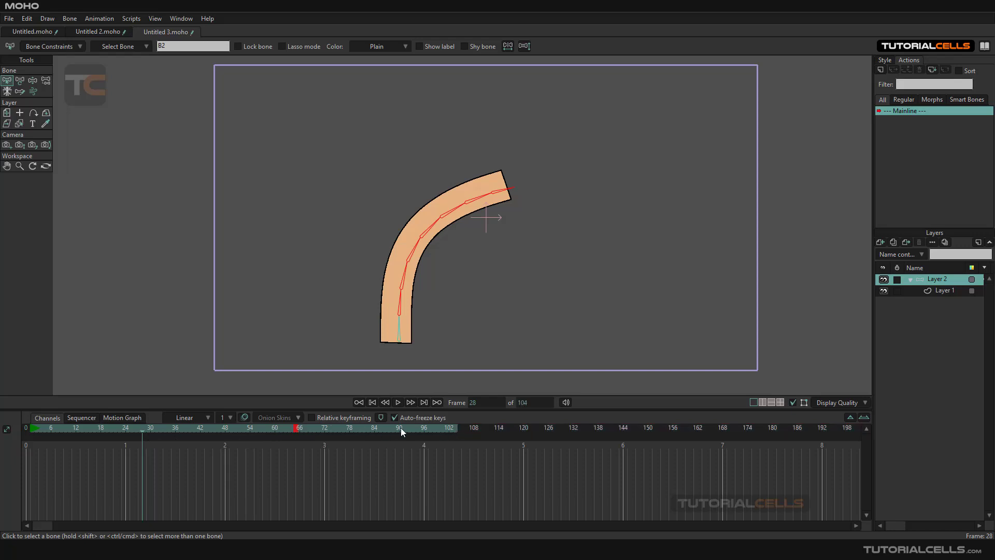
key(ctrl+z)
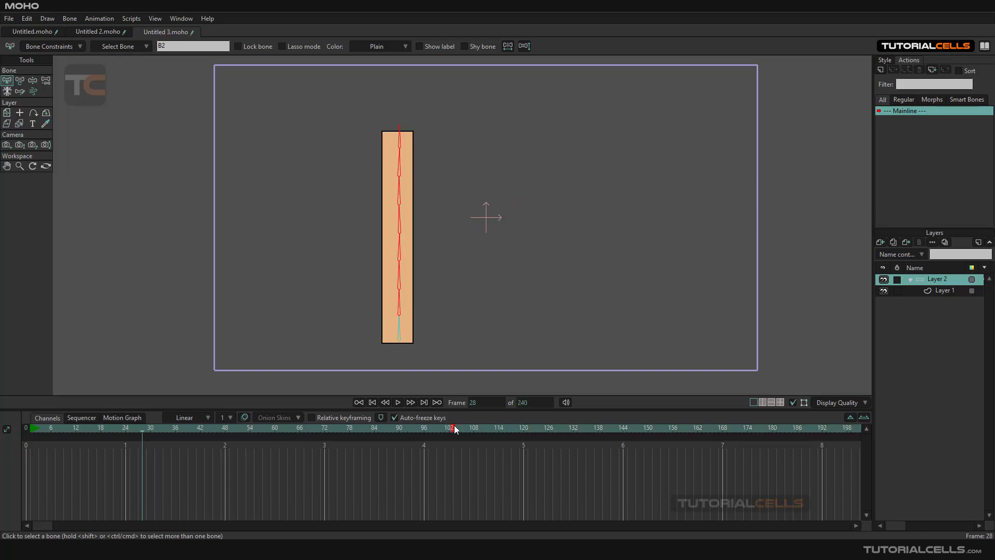
drag(143, 430, 58, 437)
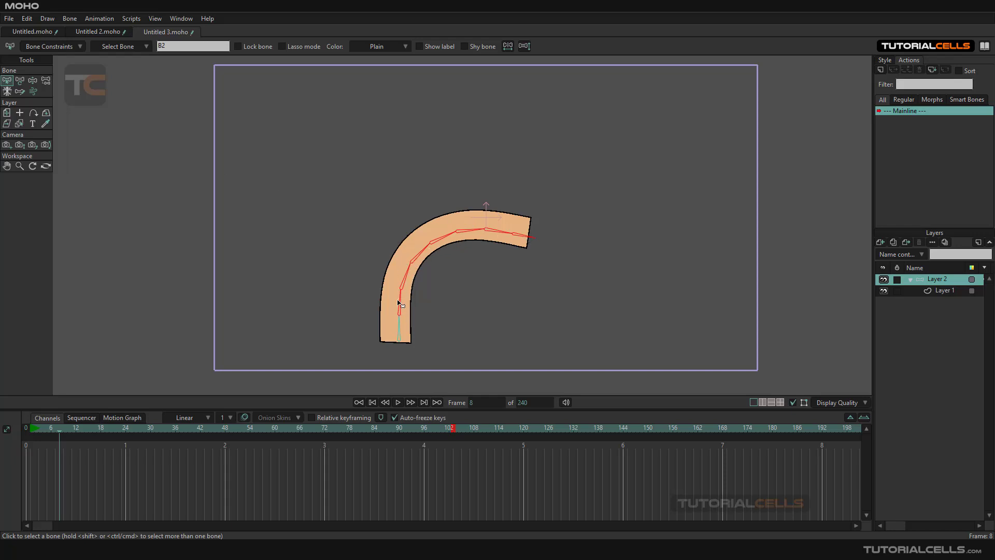
Point the wind up-left with the Wind tool at frame 8 and play the animation.
click(36, 90)
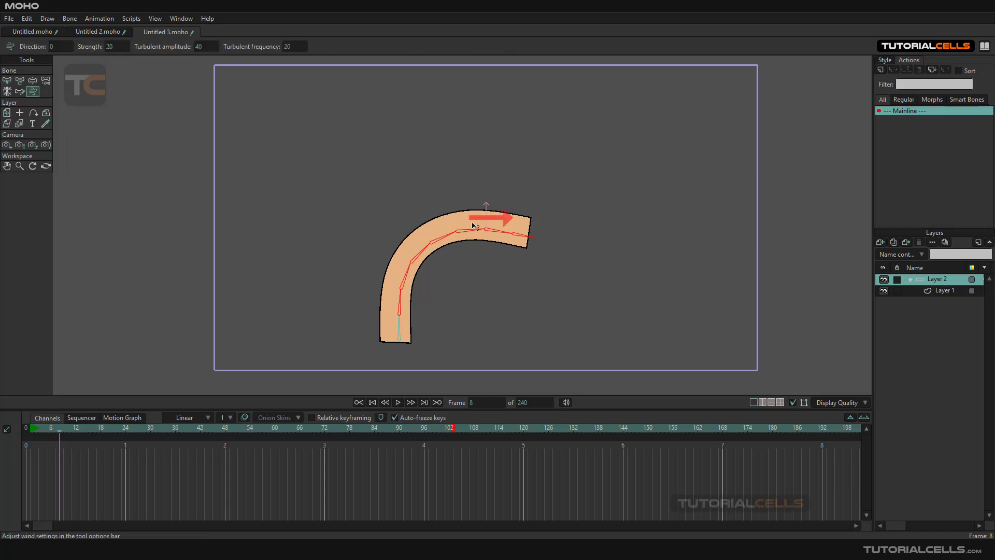
mouse_move(507, 221)
mouse_down()
mouse_move(485, 201)
mouse_move(472, 213)
mouse_move(498, 219)
mouse_up()
click(398, 403)
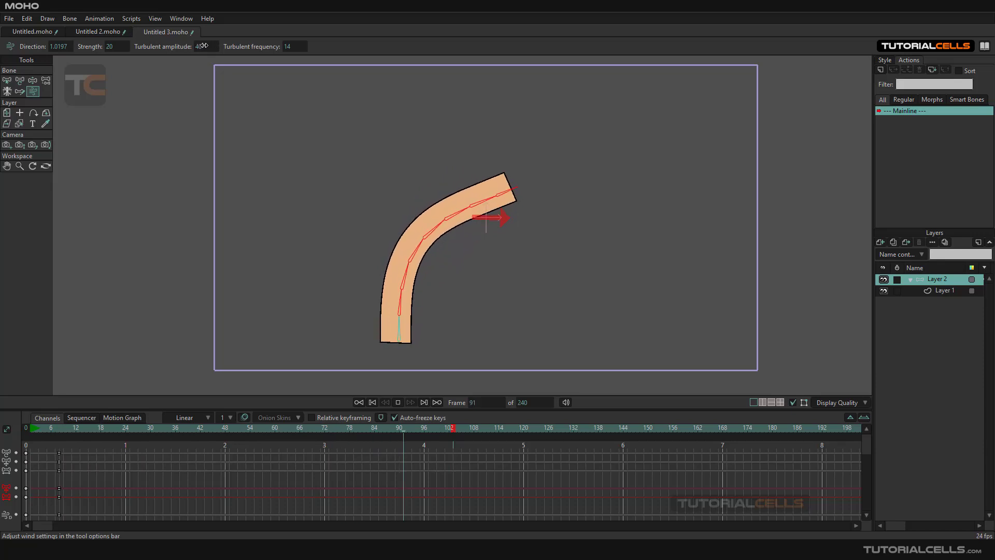
Set wind strength to 21, turbulent frequency to 31 and turbulent amplitude to 45 during playback.
scroll(204, 46, up, 3)
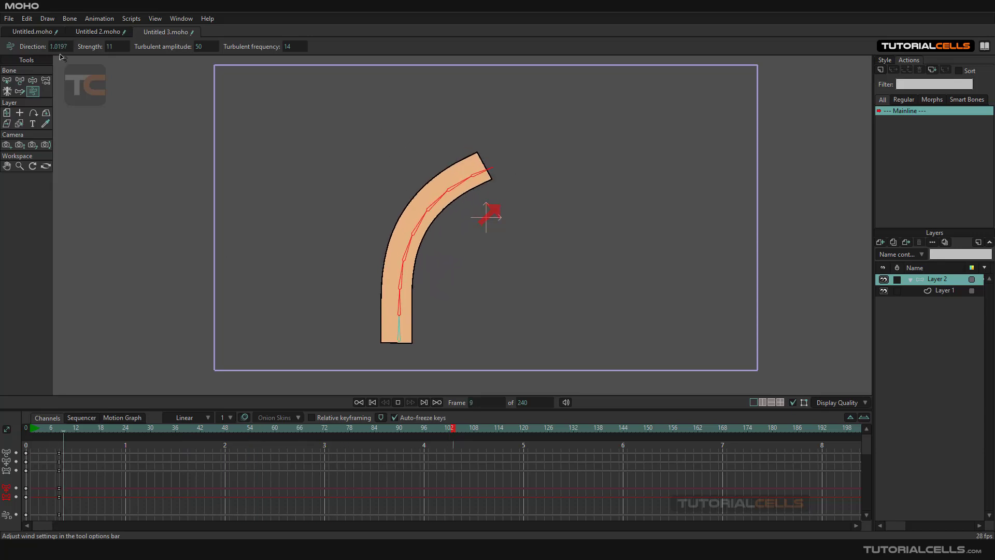
scroll(61, 47, down, 5)
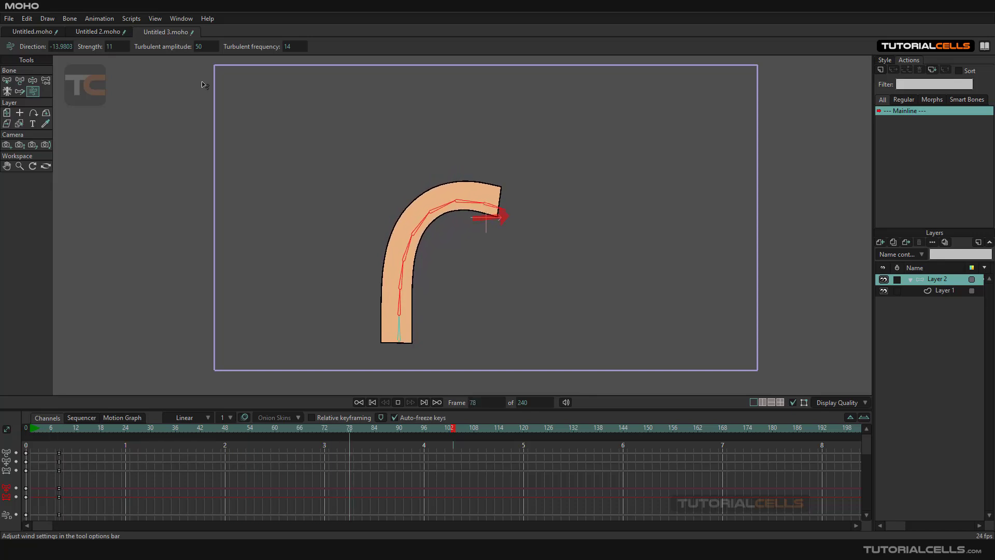
drag(119, 47, 121, 47)
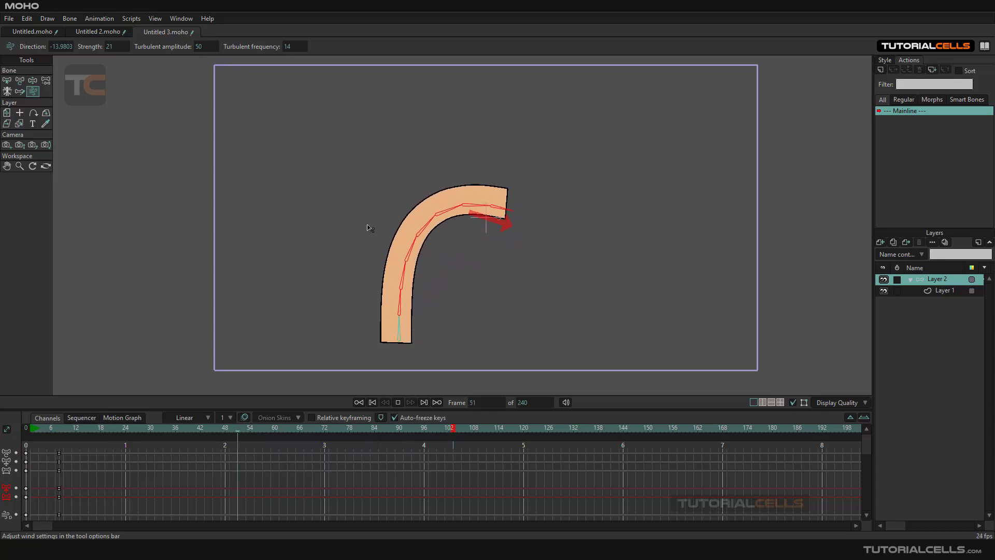
drag(293, 48, 311, 48)
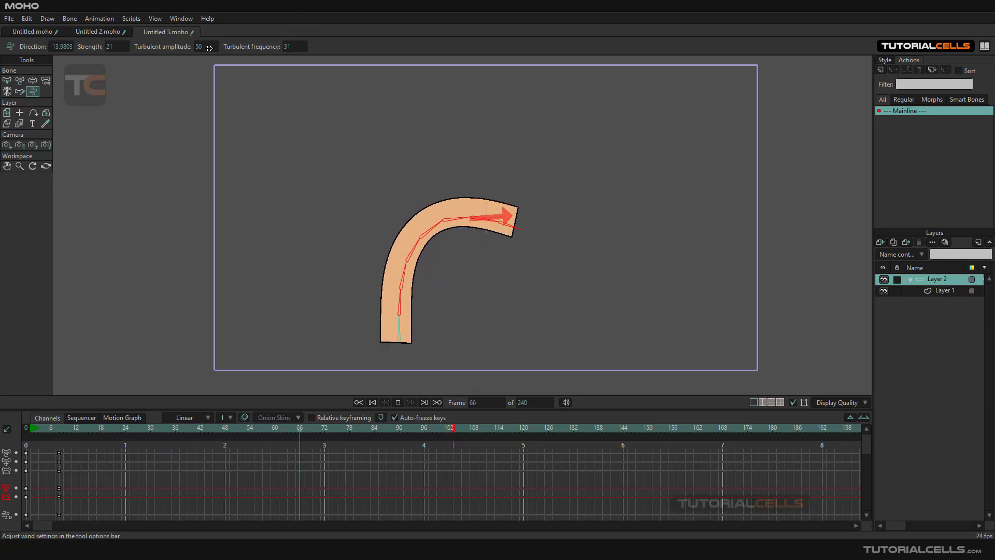
drag(208, 48, 208, 48)
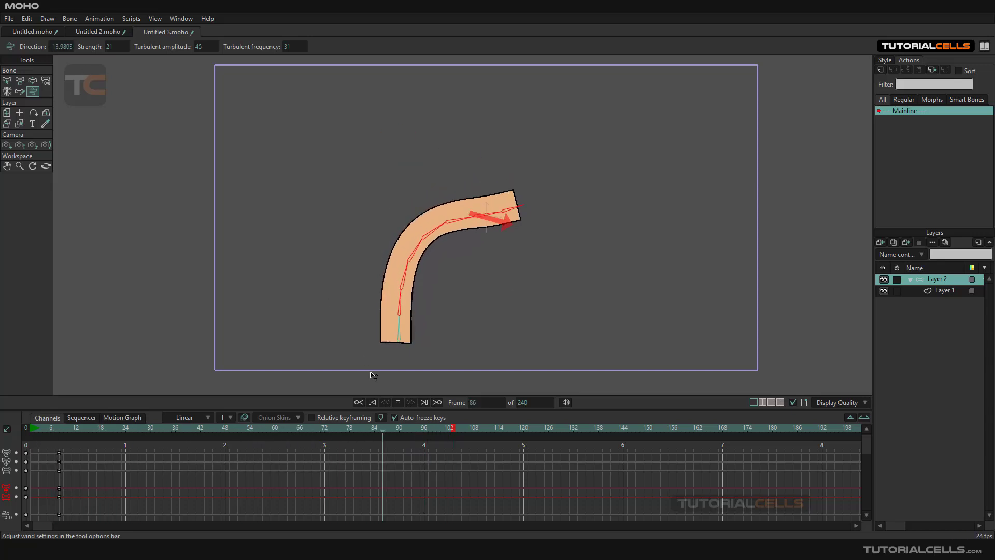
click(398, 403)
In the horse scene, select the Maria character layer and play the animation.
click(104, 33)
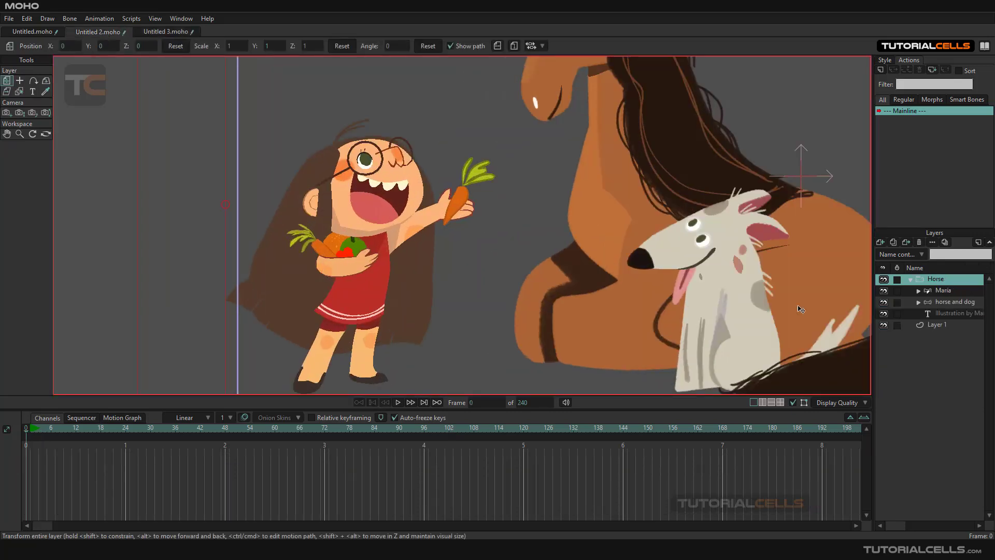
click(918, 291)
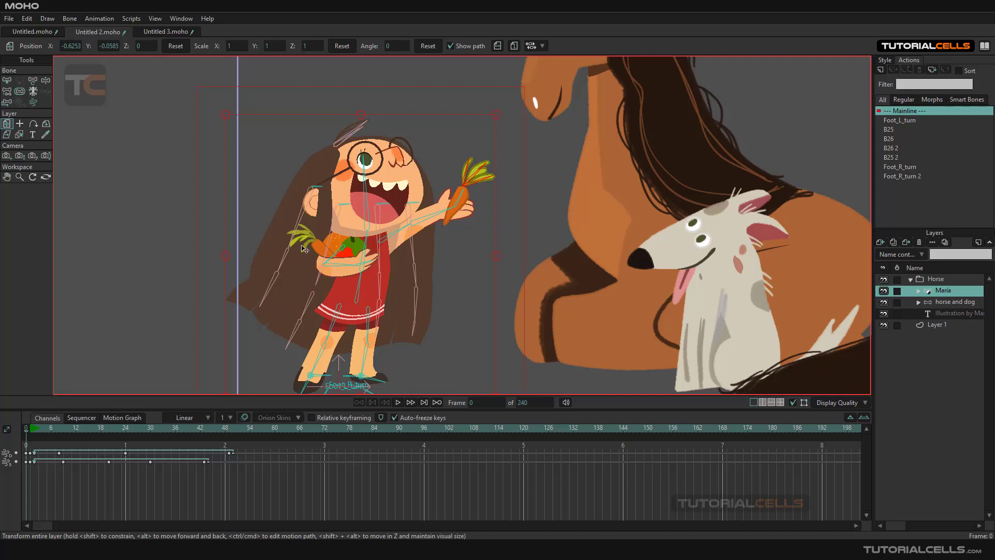
click(397, 403)
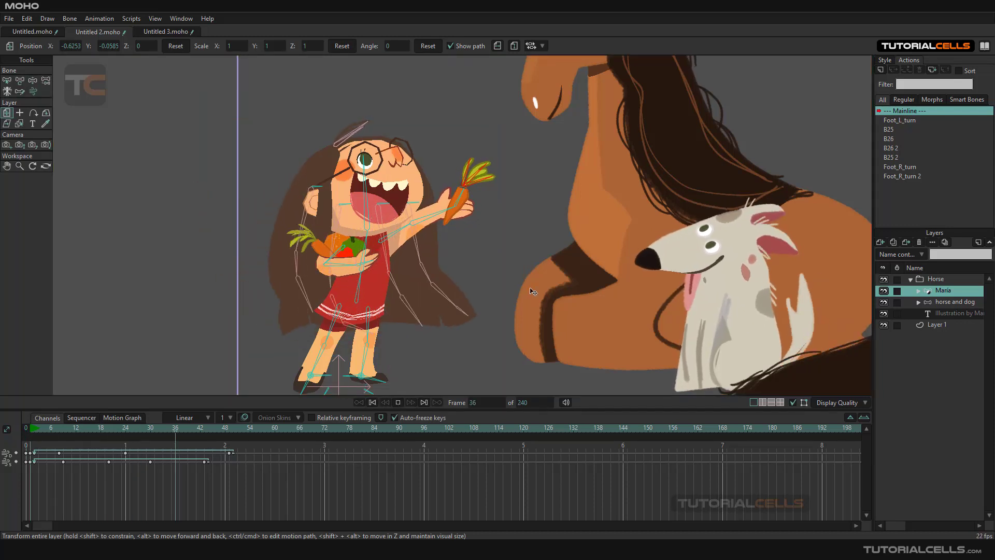
Aim the wind on Maria's bones, stop playback, and return to Untitled 3.moho.
click(36, 92)
mouse_move(607, 197)
mouse_down()
mouse_move(644, 194)
mouse_move(622, 186)
mouse_move(607, 204)
mouse_move(618, 198)
mouse_up()
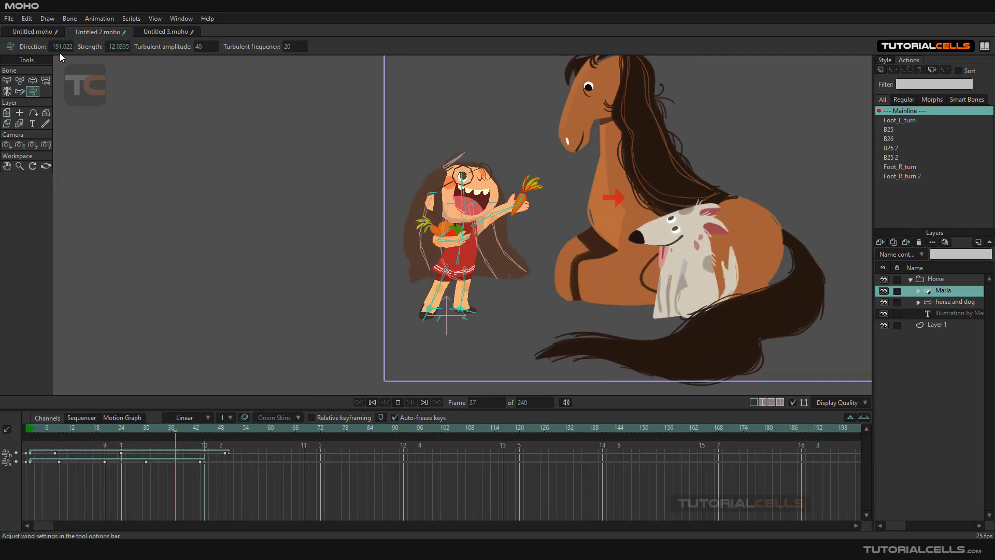
click(397, 403)
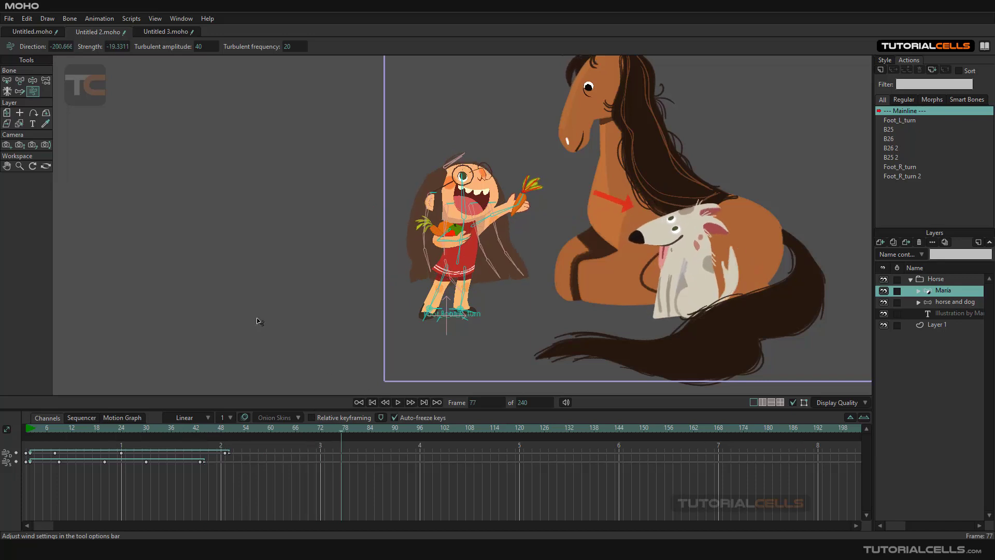
click(154, 33)
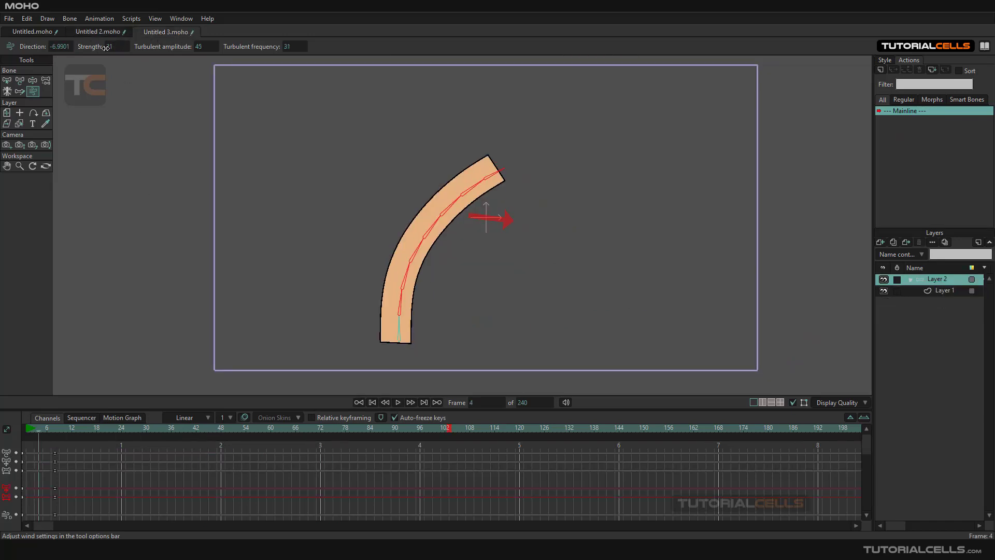
Rewind to frame 1, delete the old wind keyframes, and play the limb animation.
drag(40, 428, 29, 430)
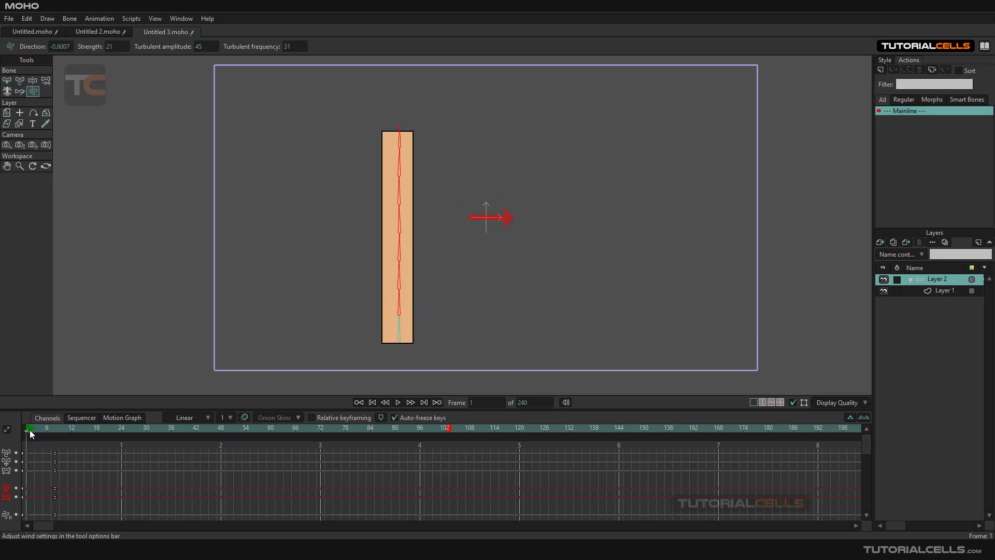
key(Delete)
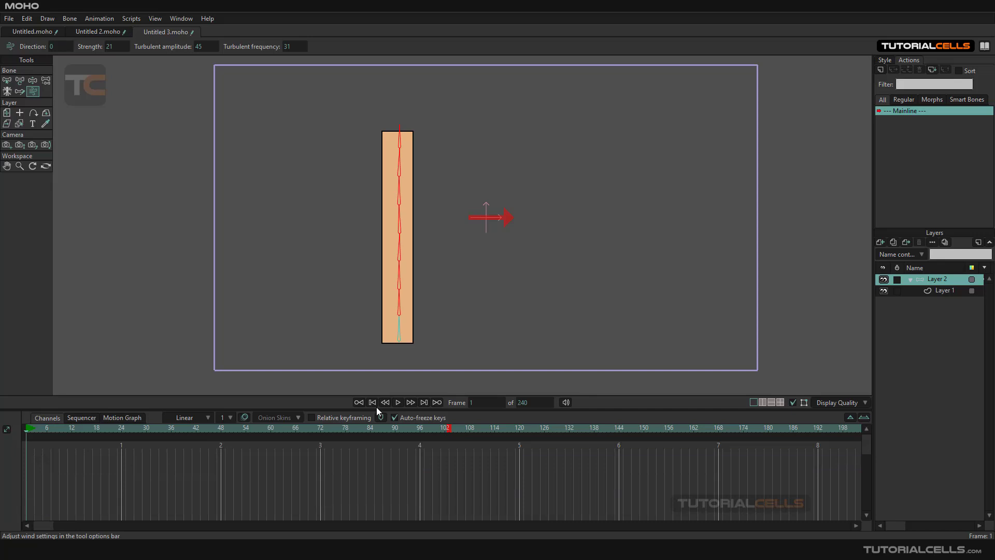
click(398, 402)
click(398, 402)
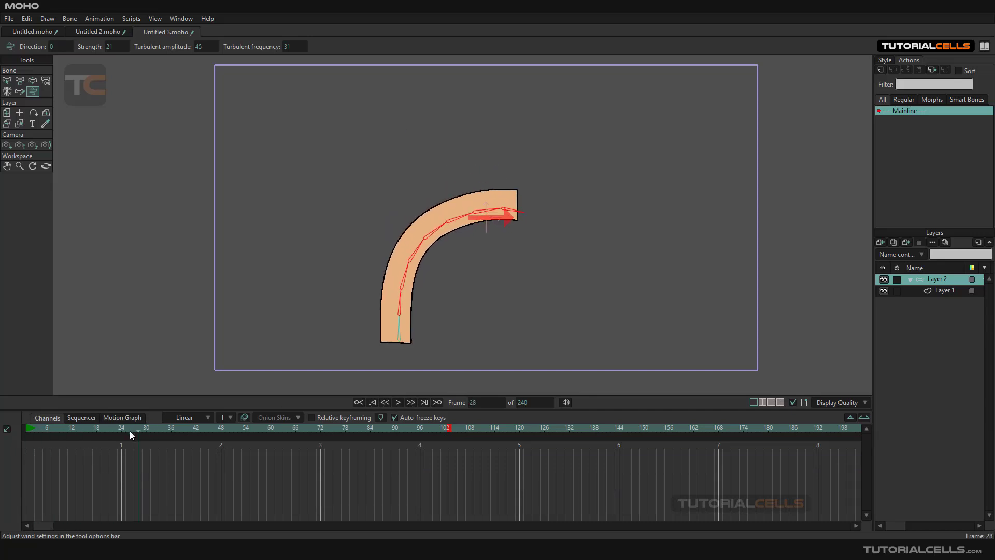
At frame 18, key the wind strength at 0 so the limb stays straight.
drag(139, 431, 98, 431)
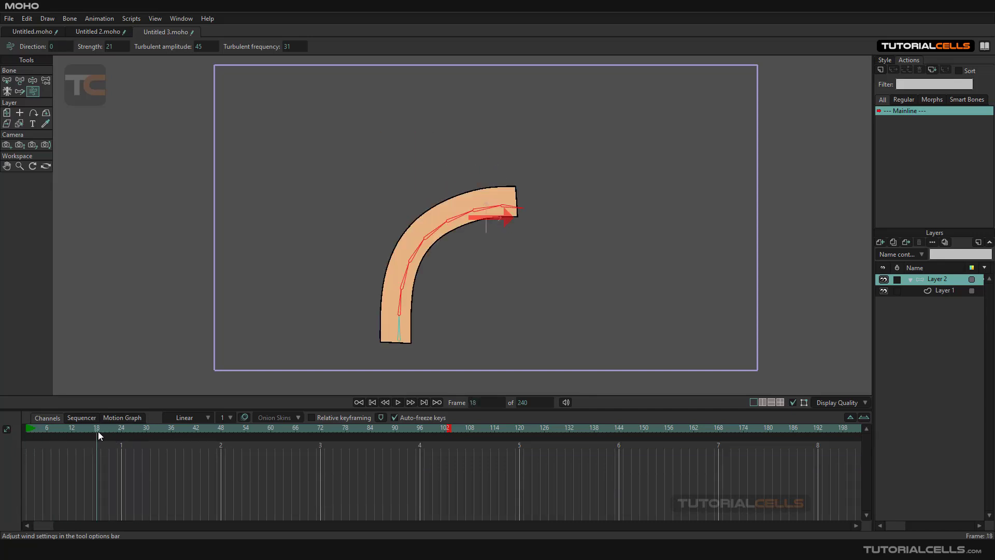
click(61, 49)
click(114, 46)
key(Return)
click(114, 46)
key(ctrl+z)
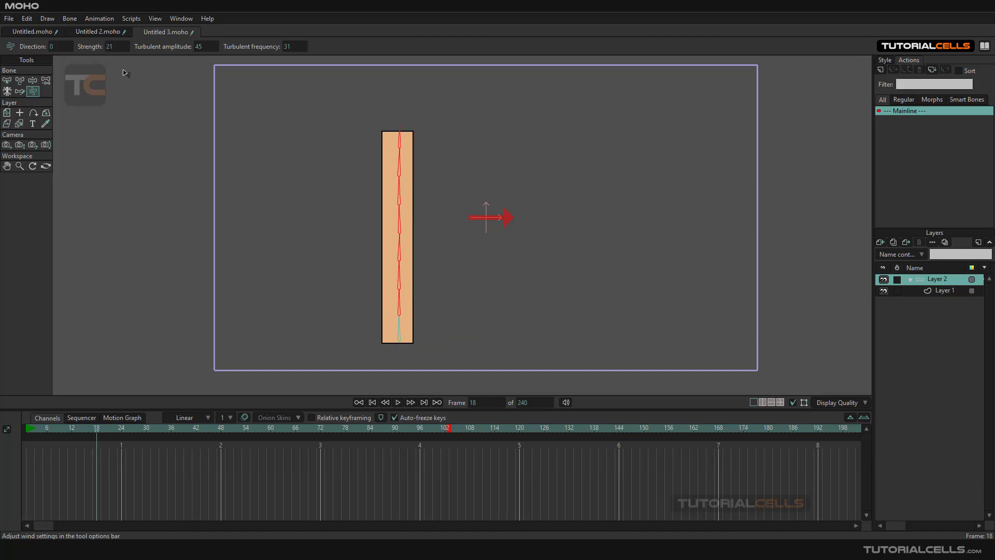
click(114, 47)
key(Return)
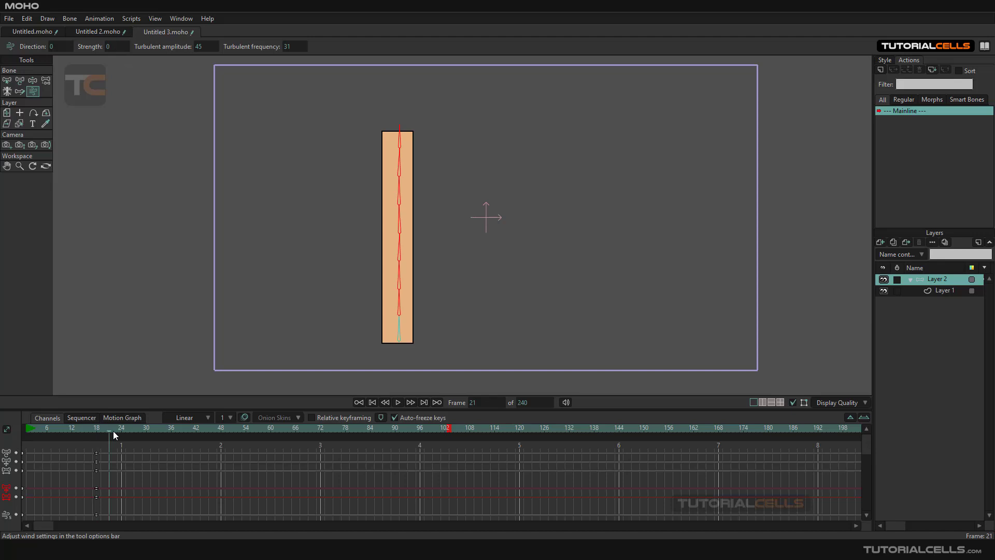
Raise the wind strength to 40 and play from the start to check the bend.
drag(115, 46, 115, 46)
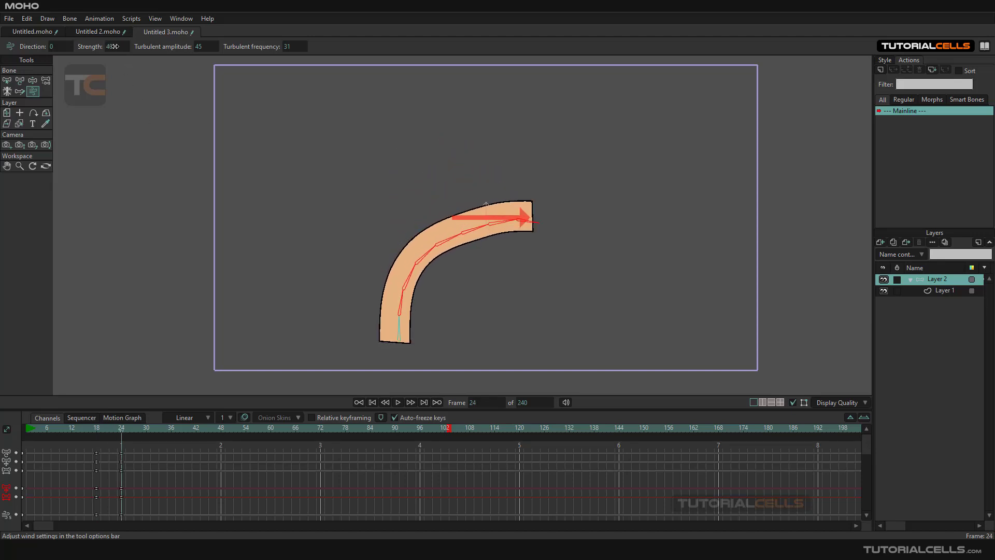
drag(114, 430, 27, 427)
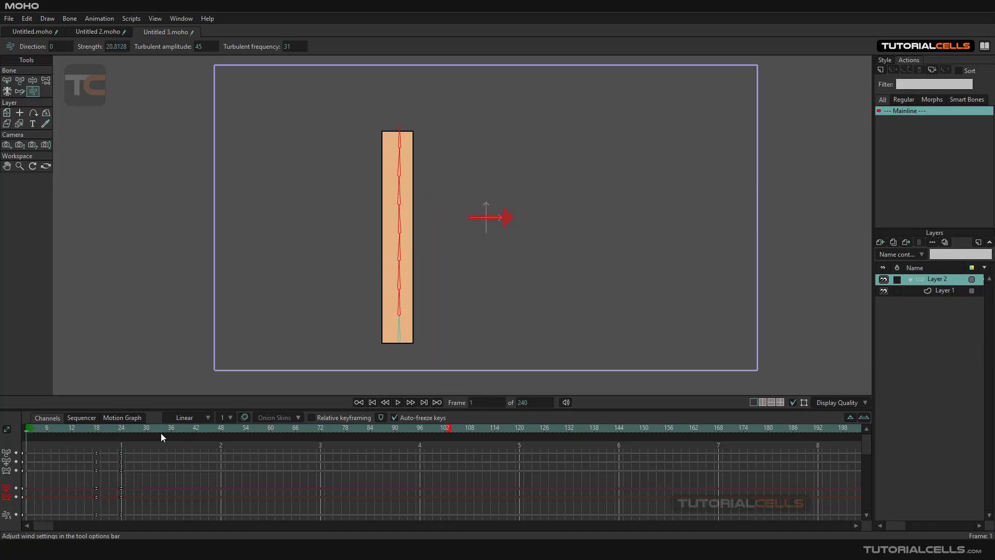
click(398, 401)
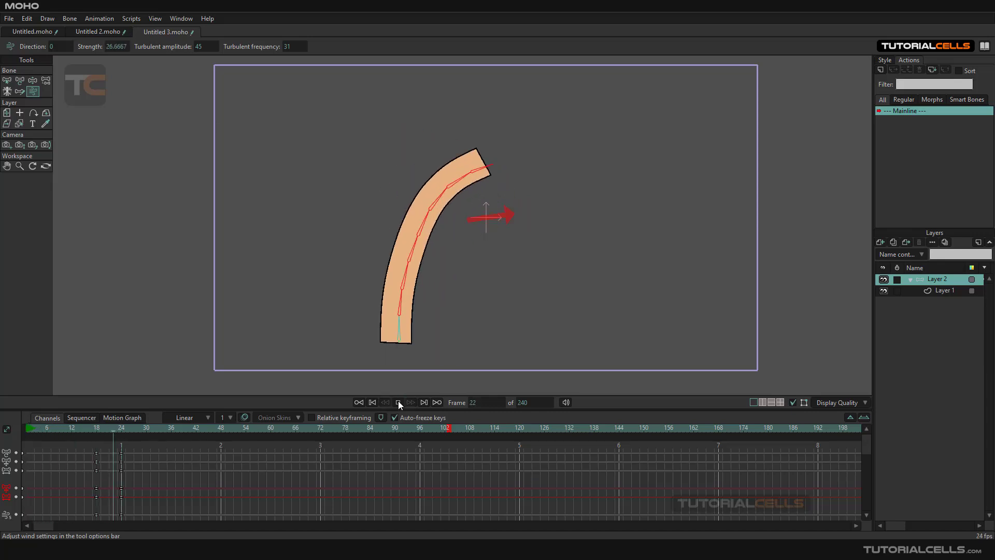
click(398, 402)
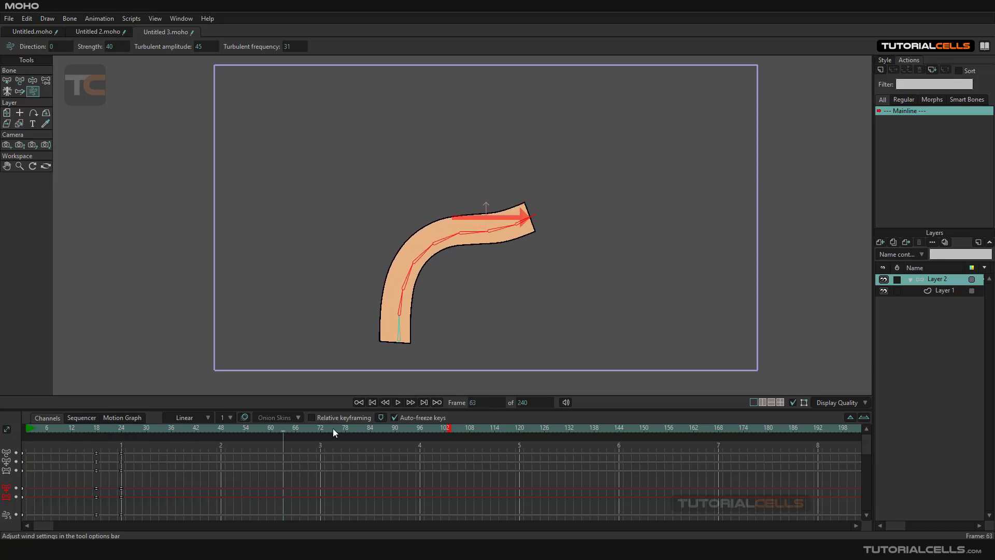
drag(288, 434, 10, 433)
Select the frame-0 keys, check the bend at frame 11, and review playback to frame 38.
drag(23, 521, 33, 521)
drag(27, 433, 31, 406)
click(112, 47)
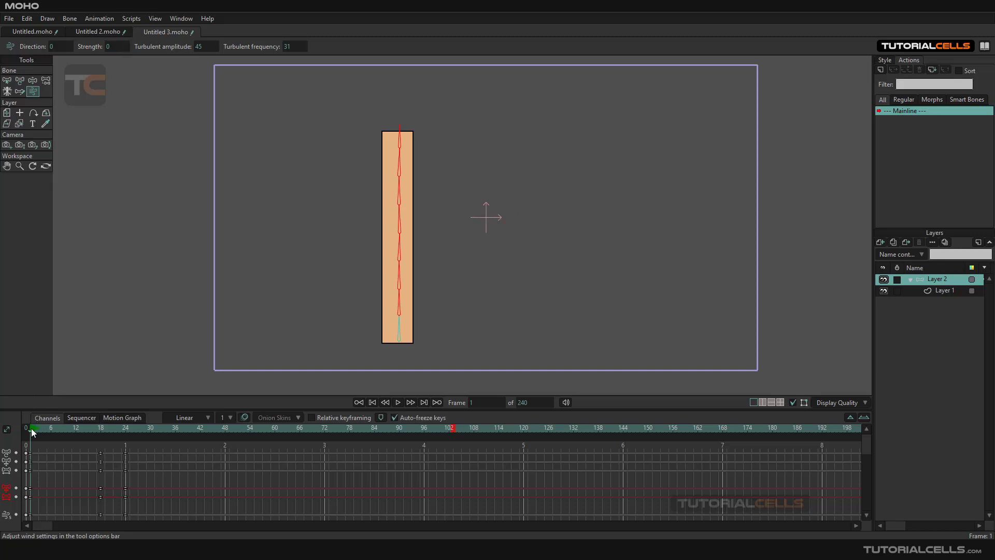
drag(91, 436, 32, 440)
click(398, 402)
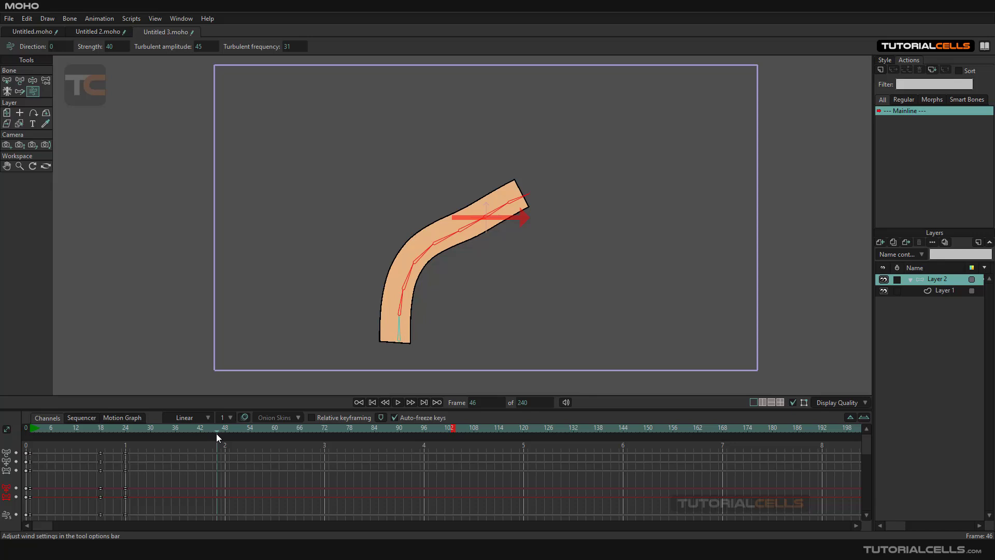
drag(220, 432, 183, 431)
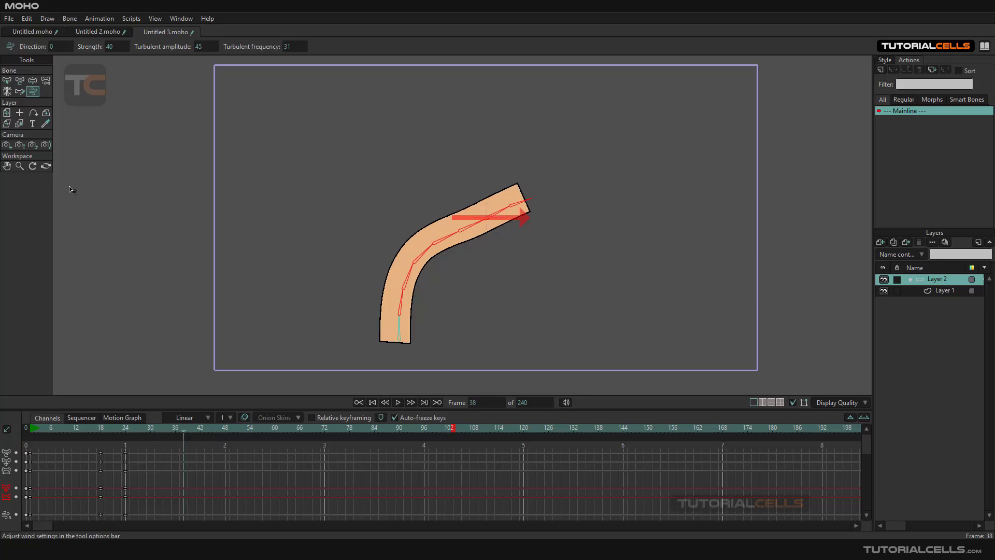
click(62, 47)
At frame 58, swing the wind direction round to about 192 and play through frame 88.
key(Return)
scroll(65, 48, up, 5)
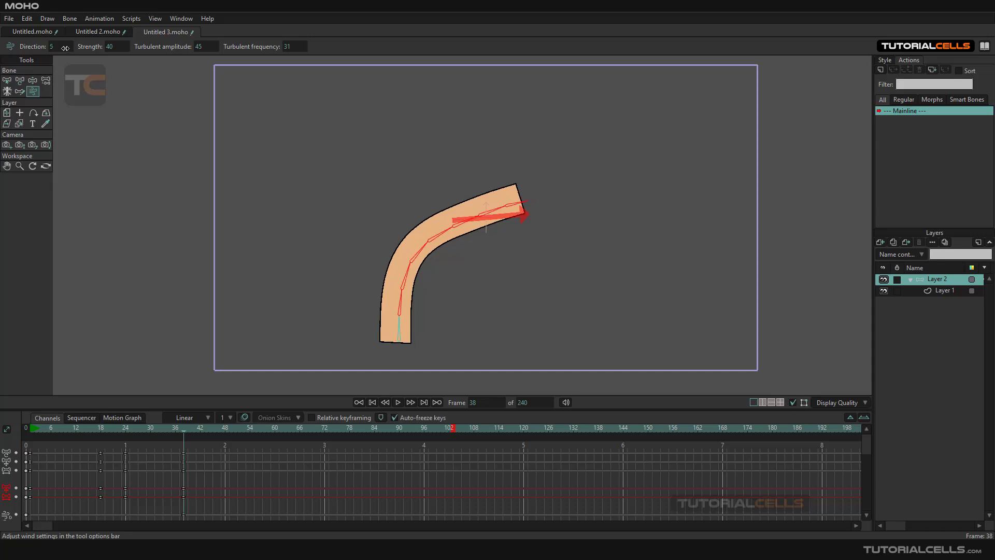
drag(181, 431, 267, 430)
drag(520, 218, 435, 235)
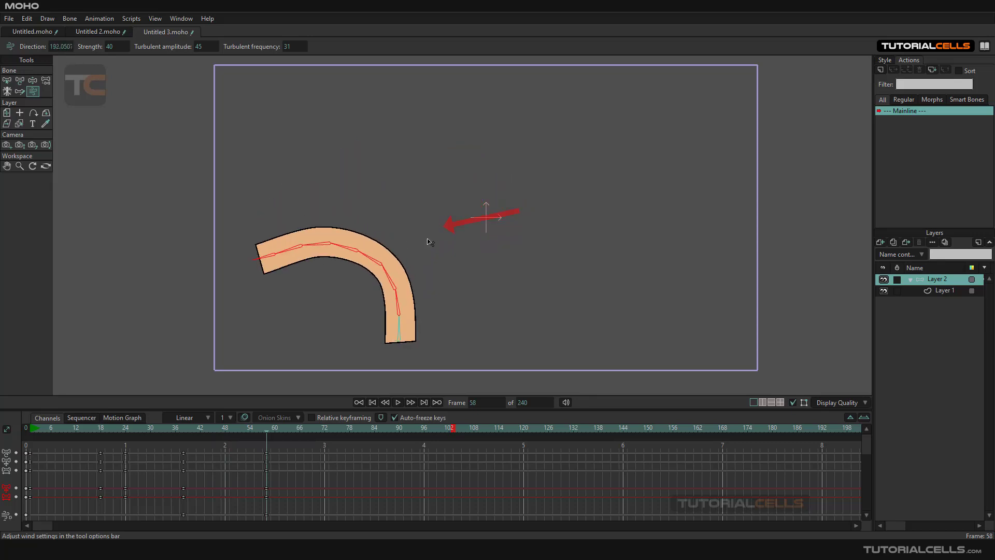
click(397, 402)
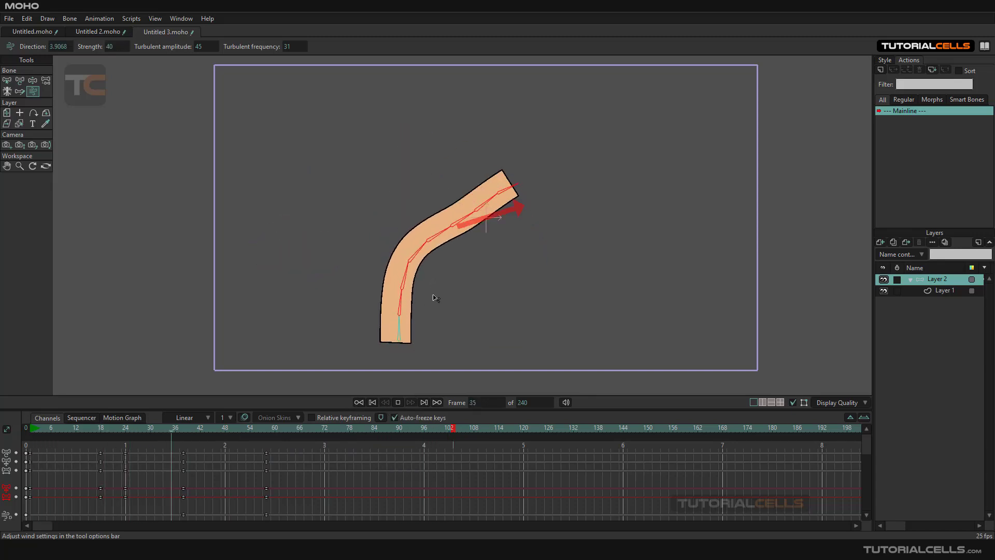
click(397, 402)
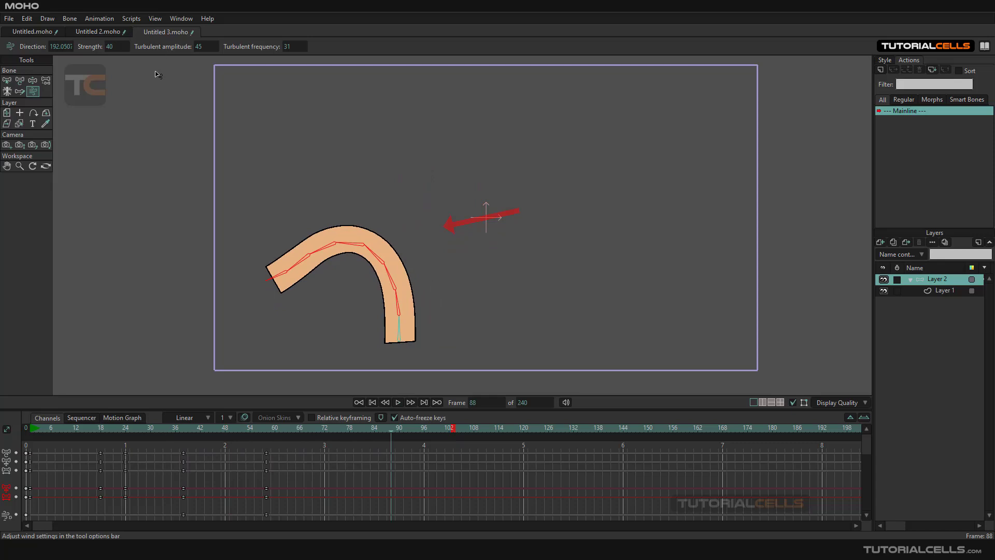
Play Maria's wind-blown hair in Untitled 2.moho, then switch to Untitled.moho.
click(104, 32)
scroll(477, 246, up, 5)
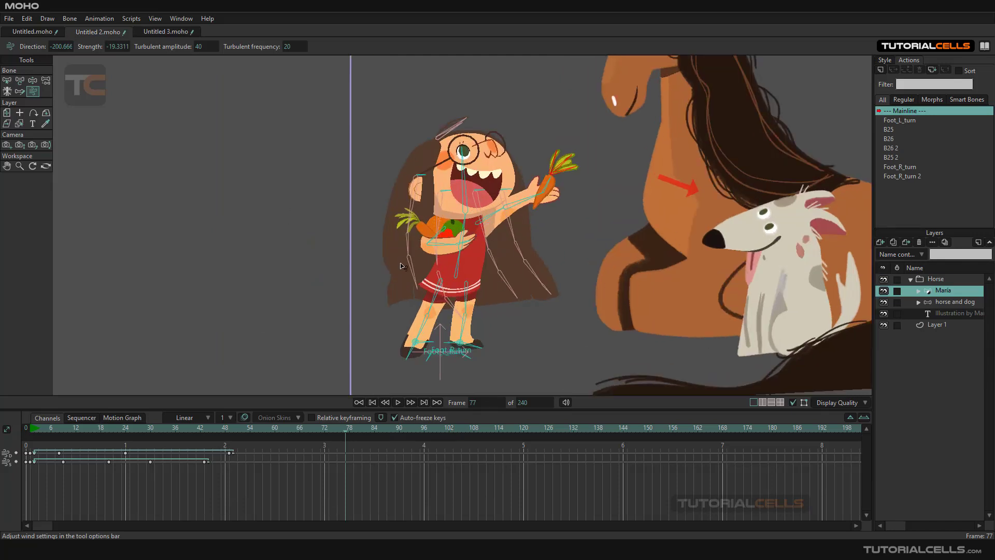
click(396, 404)
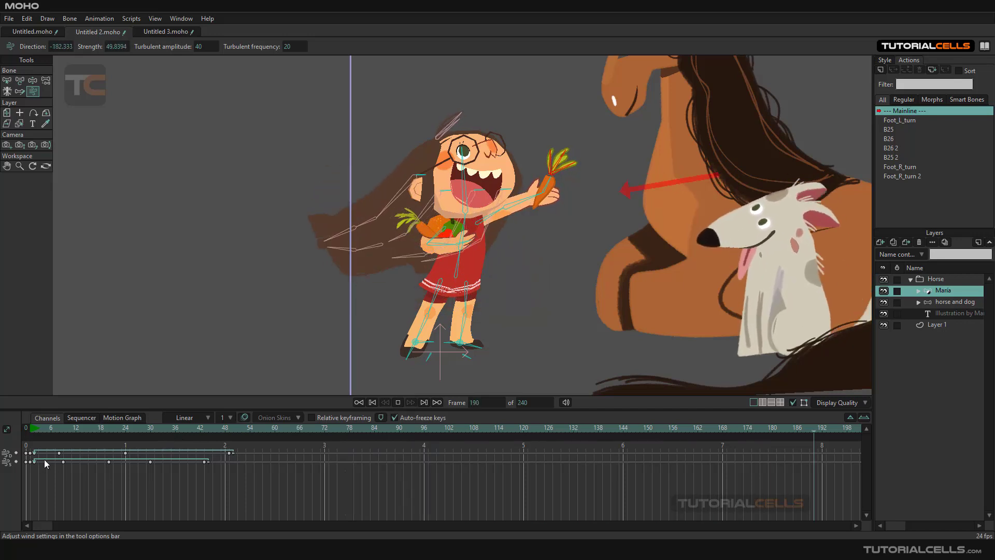
click(30, 34)
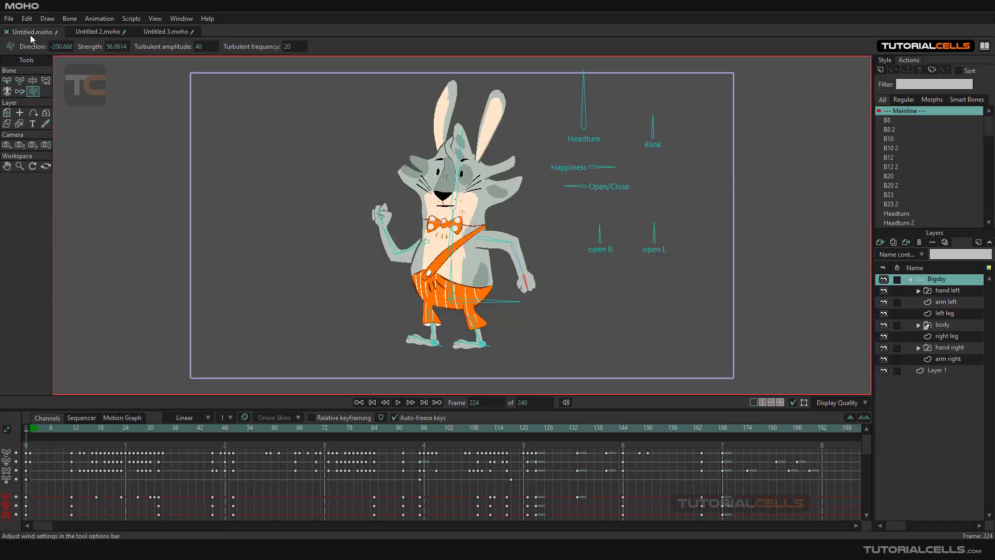
click(398, 403)
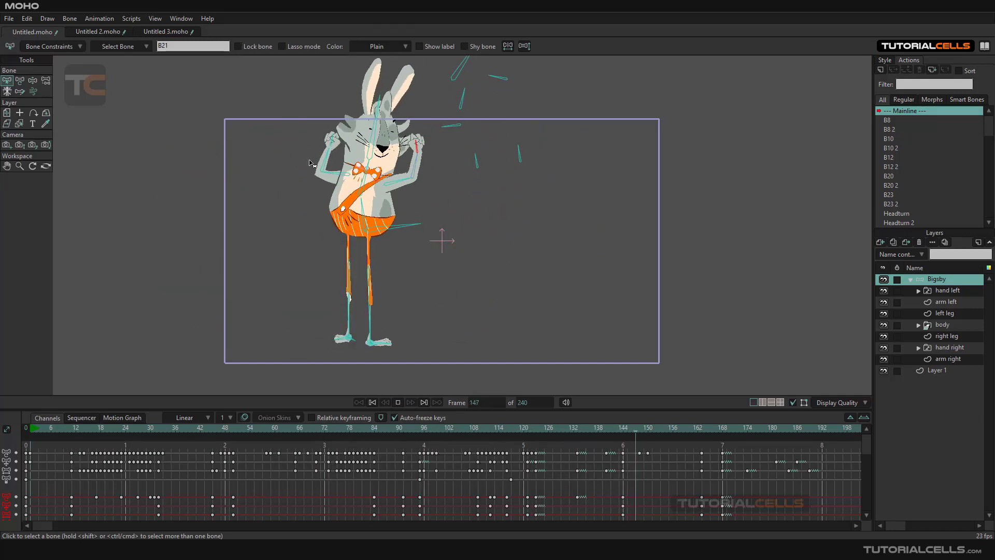
click(398, 402)
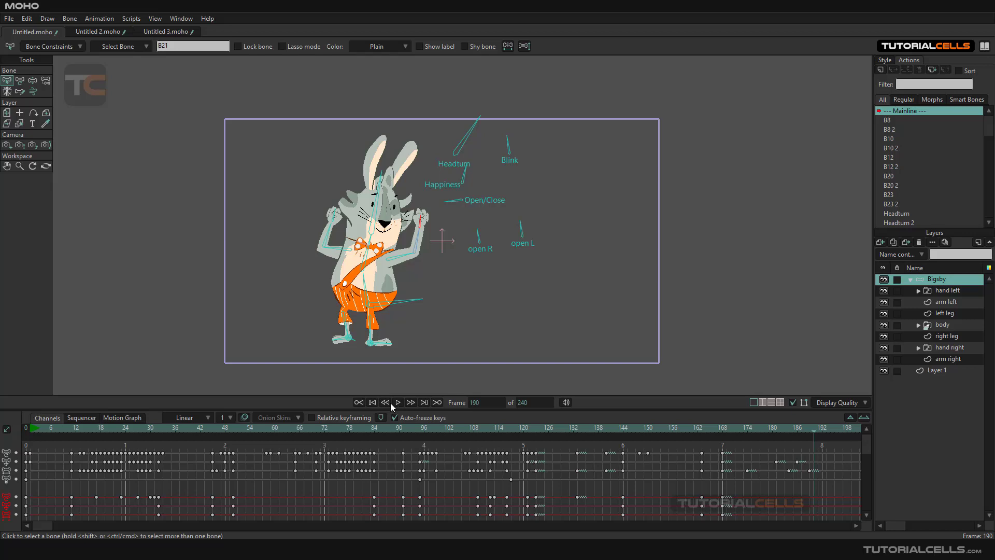
click(360, 403)
click(360, 402)
click(359, 402)
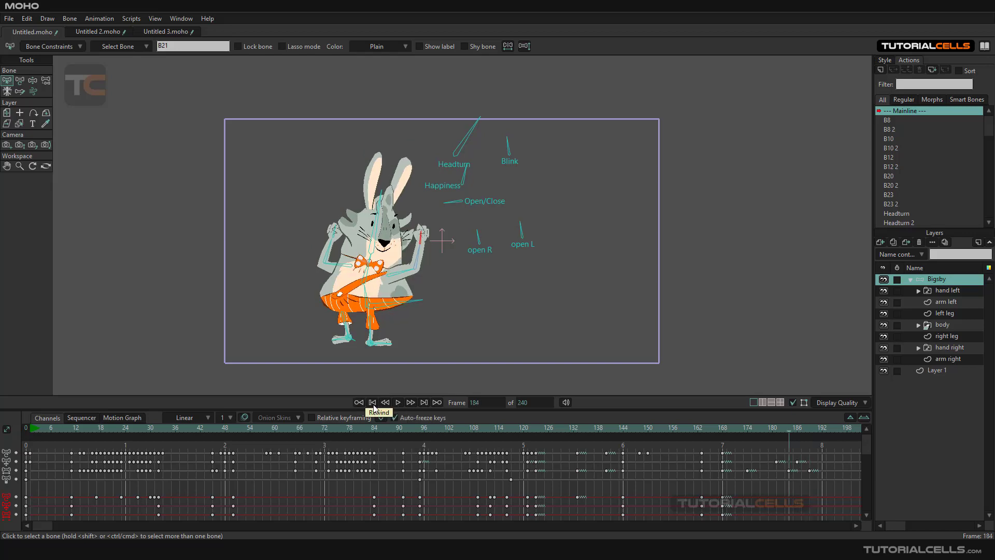
click(373, 402)
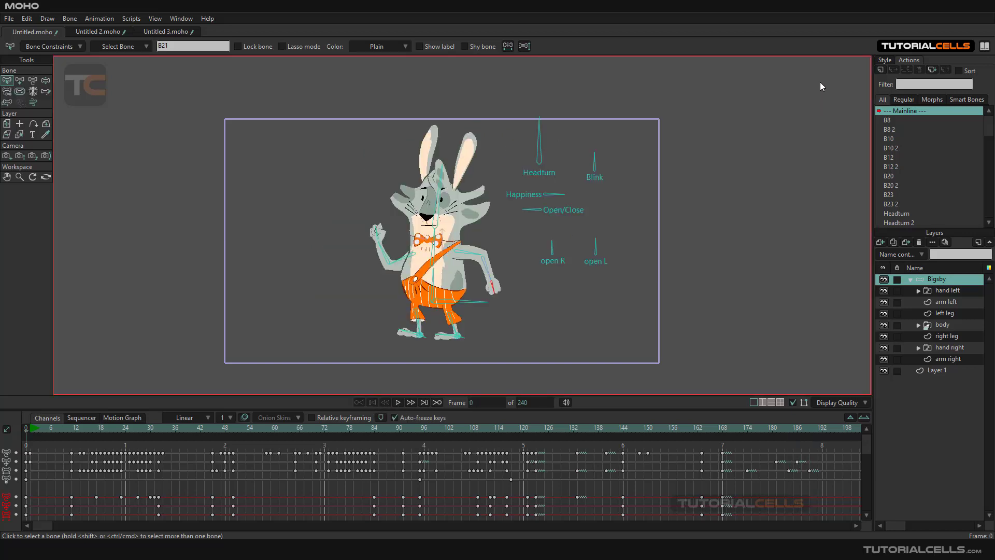